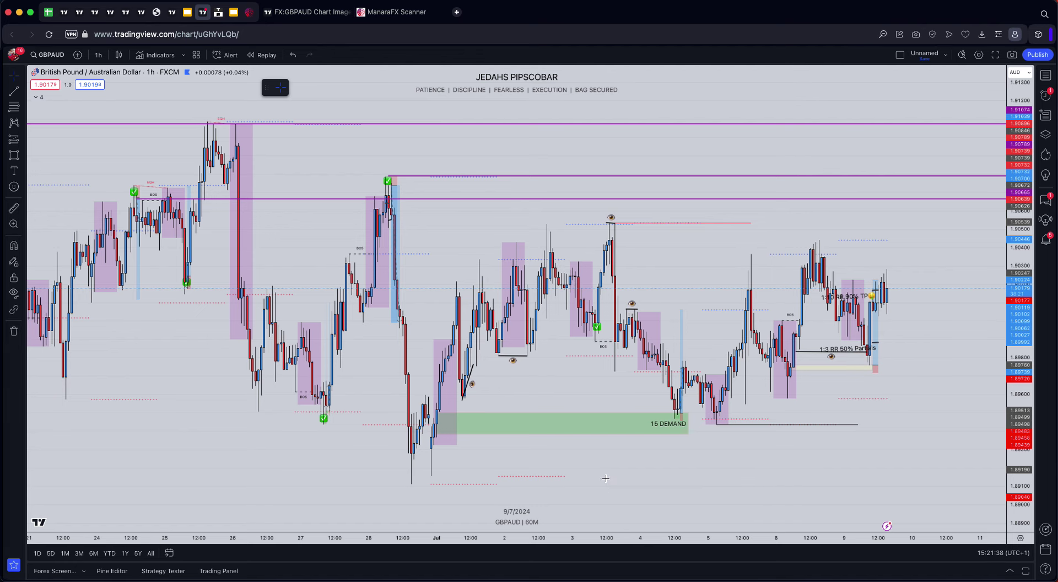
- Pan and zoom the 1h GBPAUD chart to review the later dates and existing zones
scroll(579, 483, "up", 2)
scroll(537, 483, "left", 5)
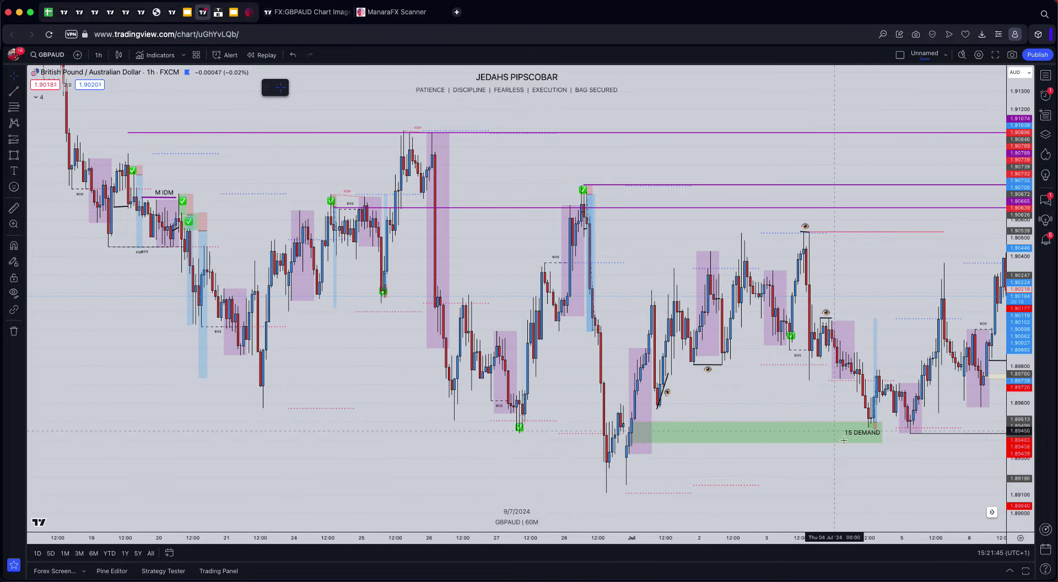
scroll(717, 480, "right", 5)
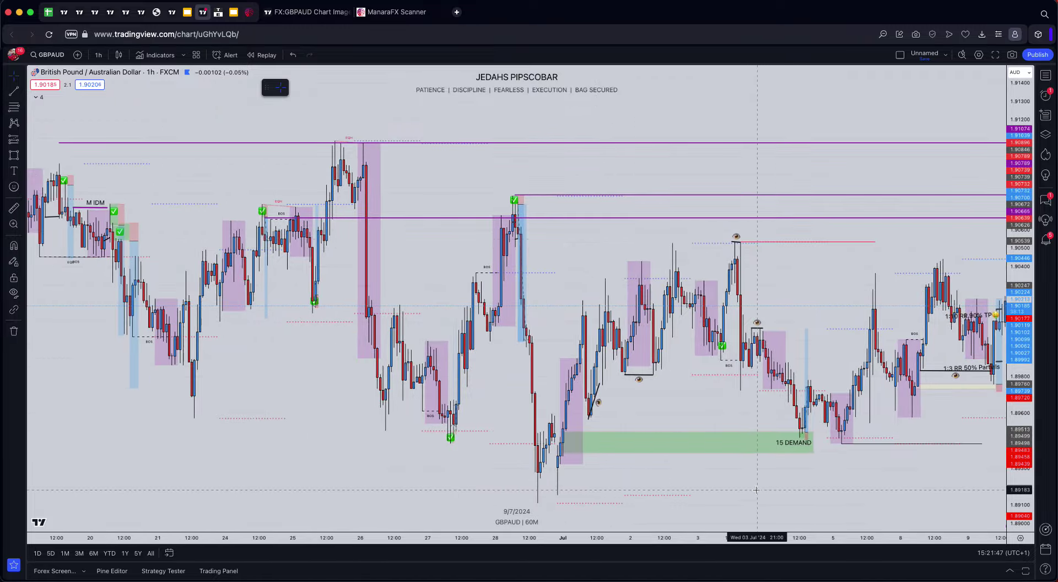
scroll(423, 217, "down", 3)
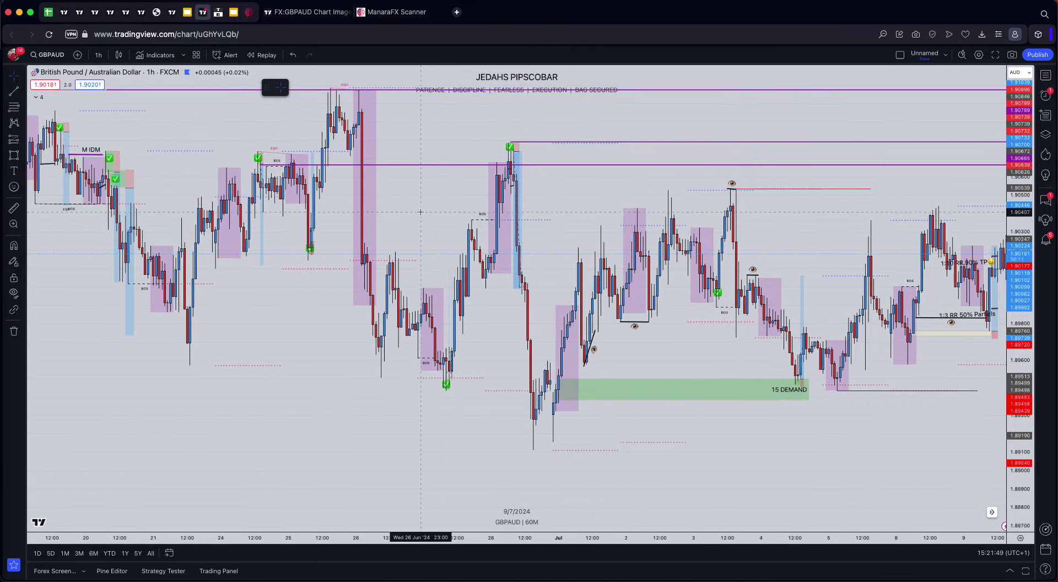
scroll(420, 212, "up", 2)
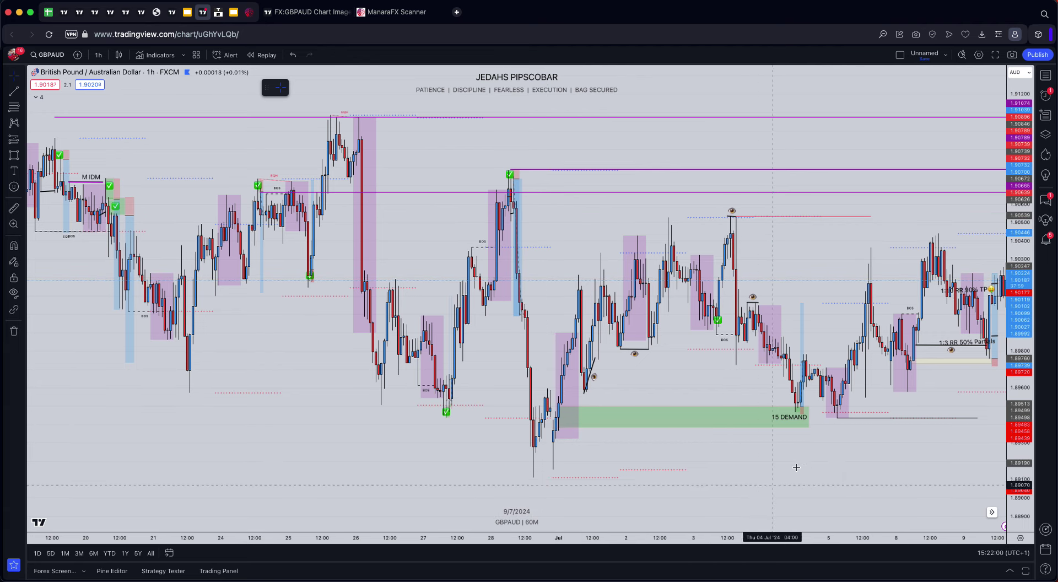
left_click_drag(825, 467, 681, 485)
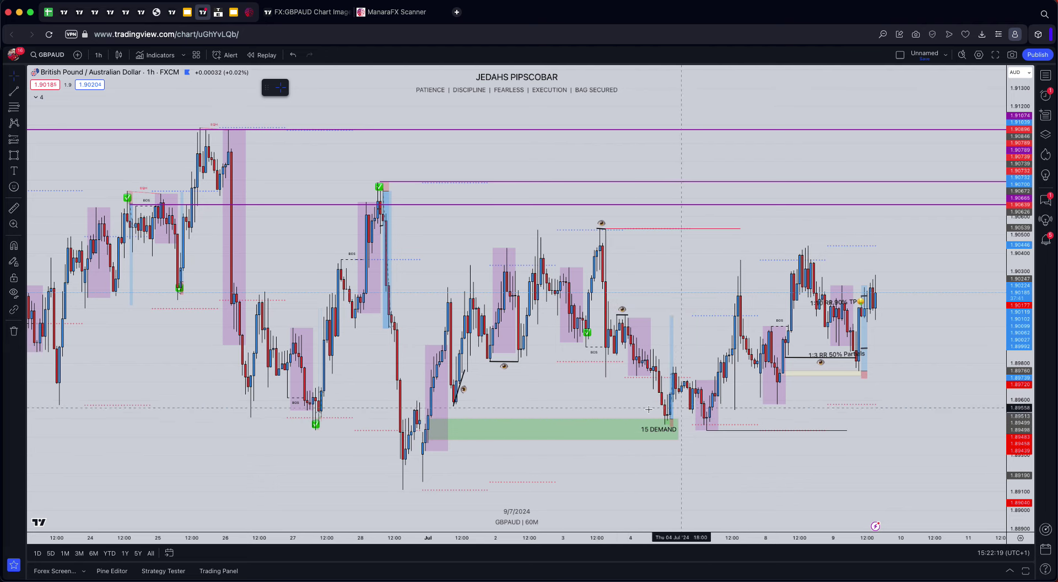
mouse_move(386, 221)
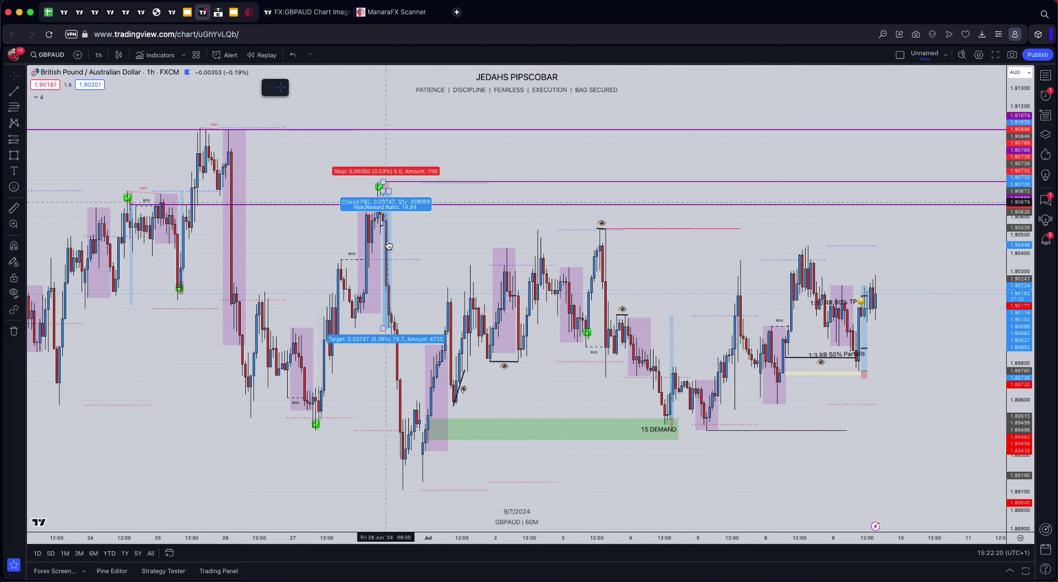
mouse_move(669, 417)
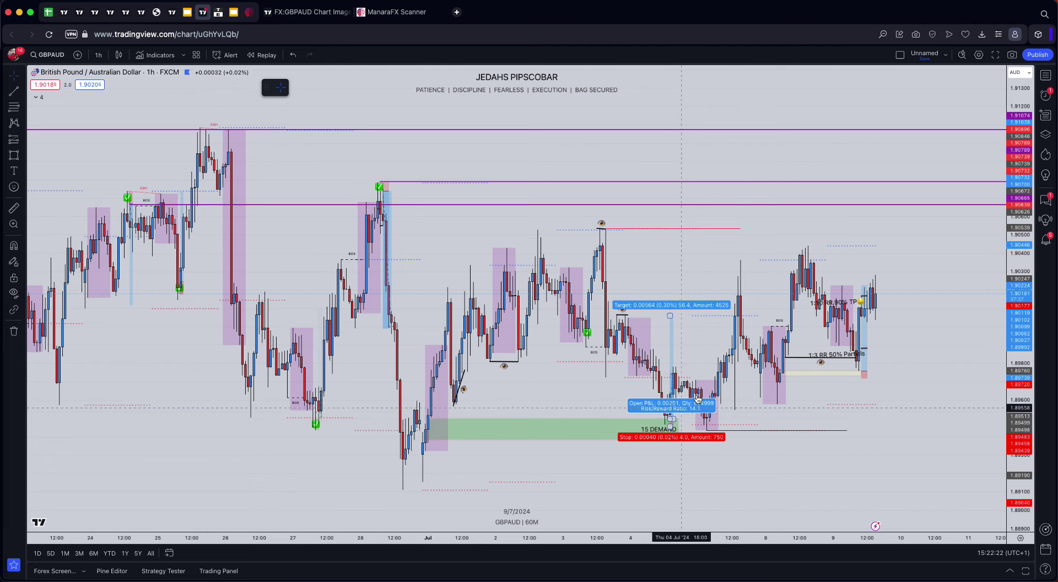
mouse_move(862, 372)
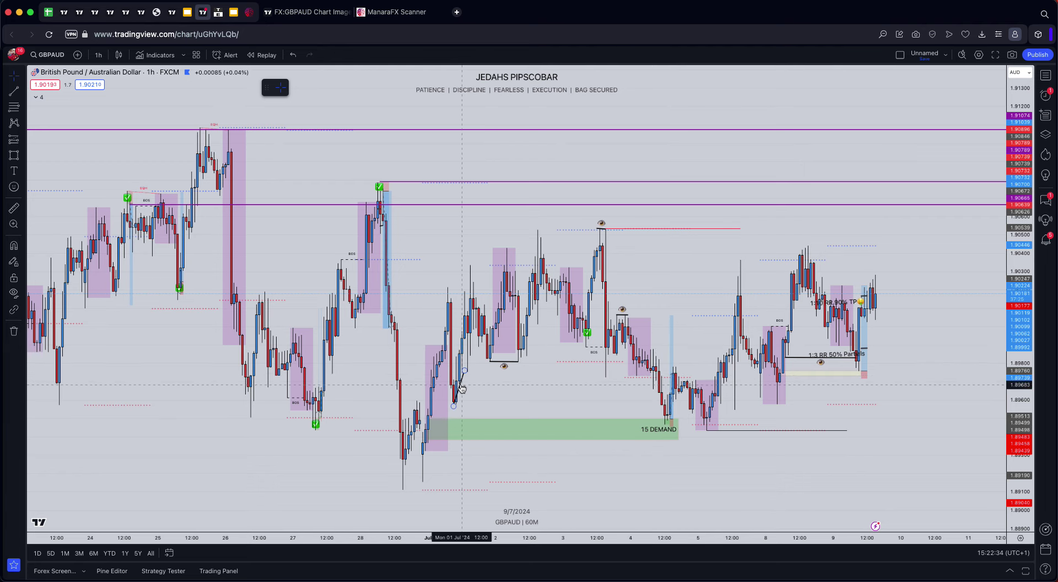
mouse_move(387, 187)
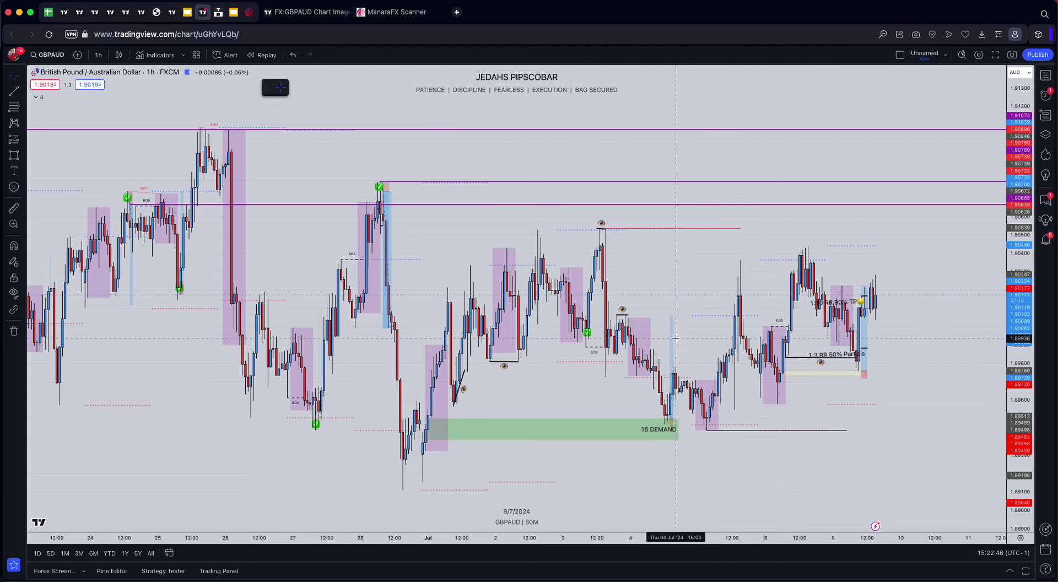
scroll(675, 338, "up", 1)
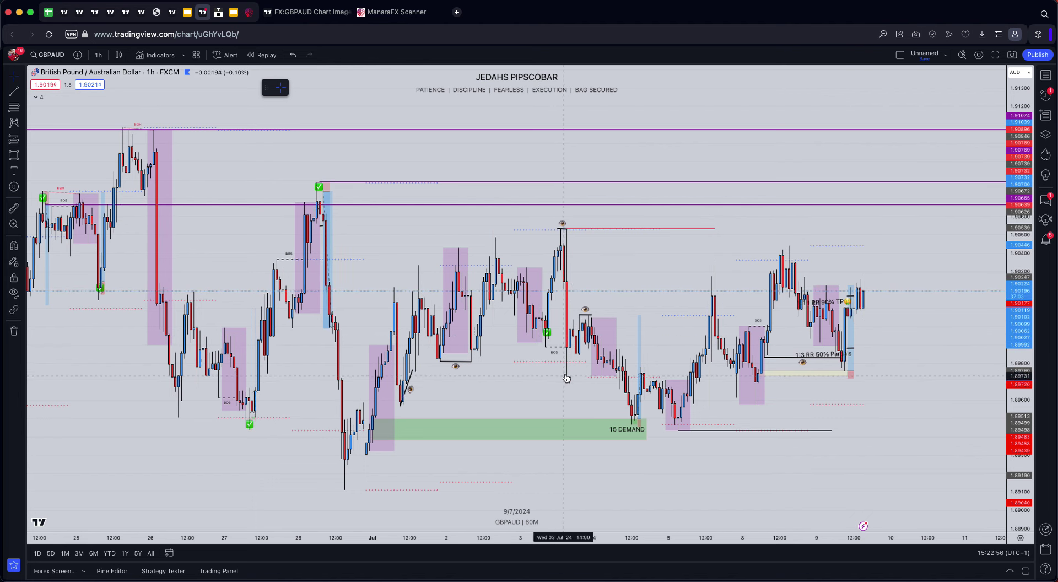
- Inspect the 4 Jul long position and 15 DEMAND rectangle, then pick the Trend Line tool
left_click(638, 316)
left_click(629, 277)
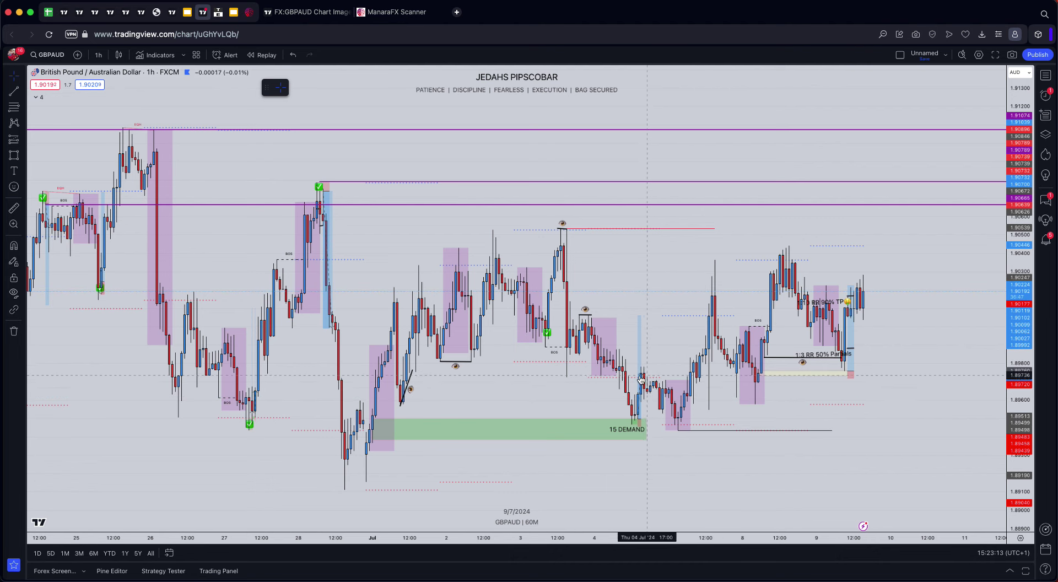
left_click(643, 429)
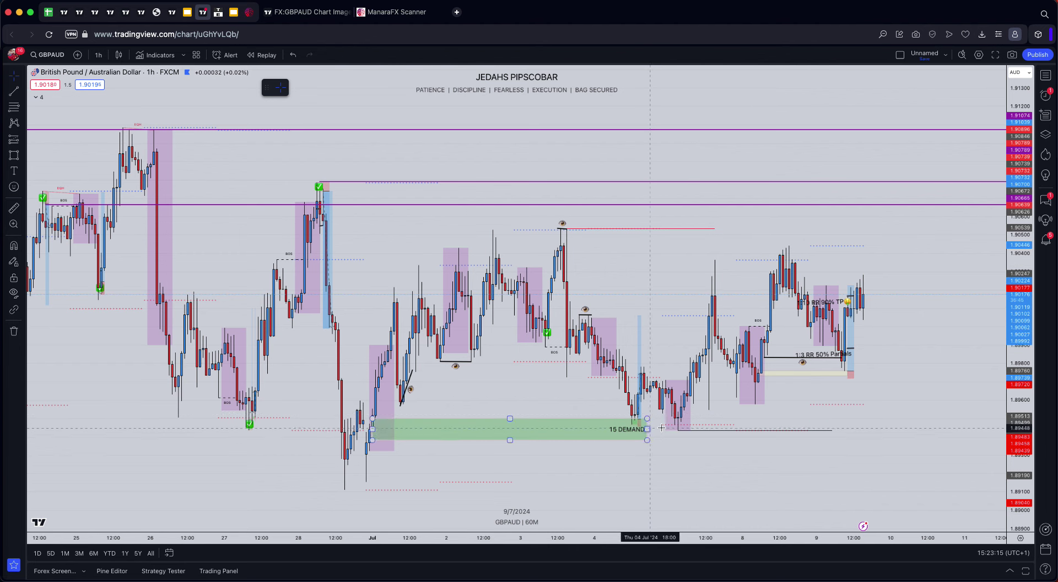
left_click(695, 422)
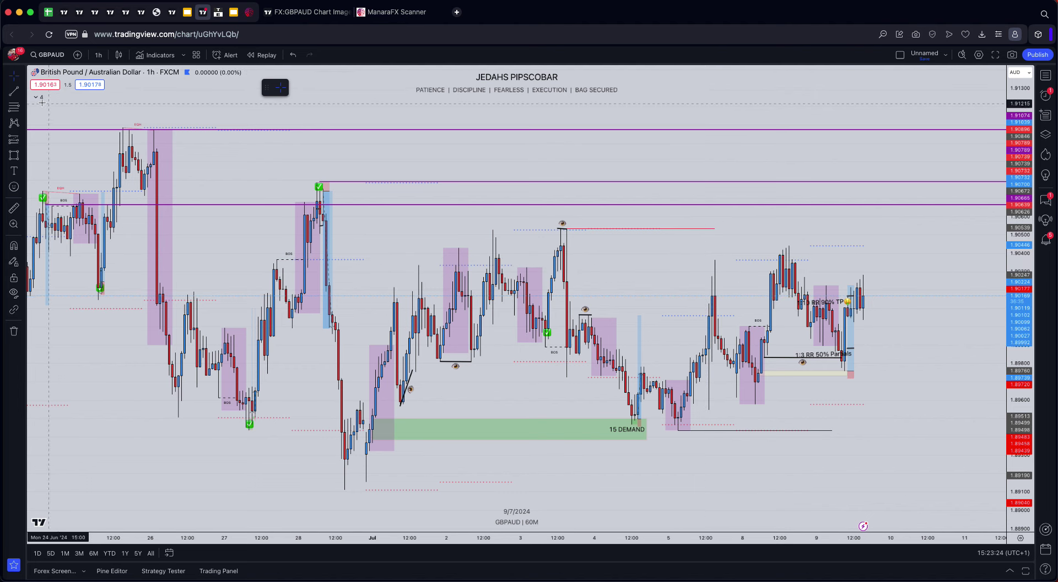
left_click(13, 94)
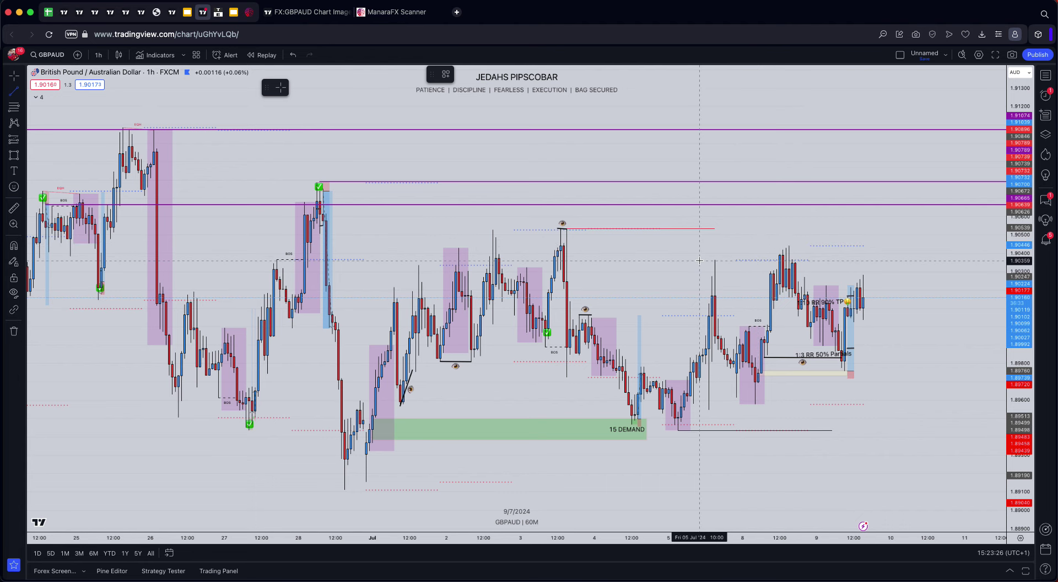
- Draw a short line at the 5 Jul swing high using the rBOS template, label aligned Top
left_click(730, 259)
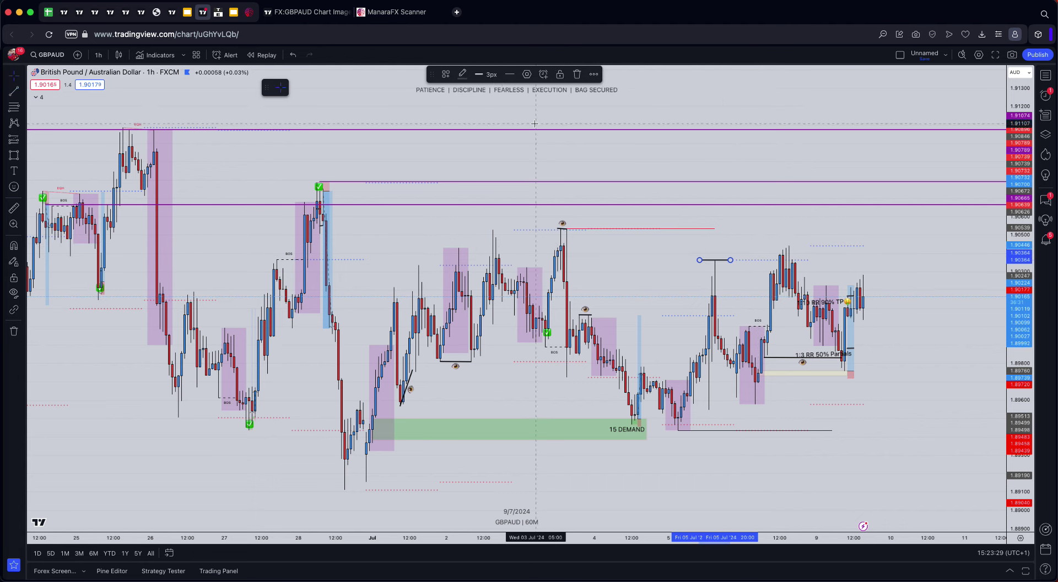
left_click(446, 73)
left_click(450, 254)
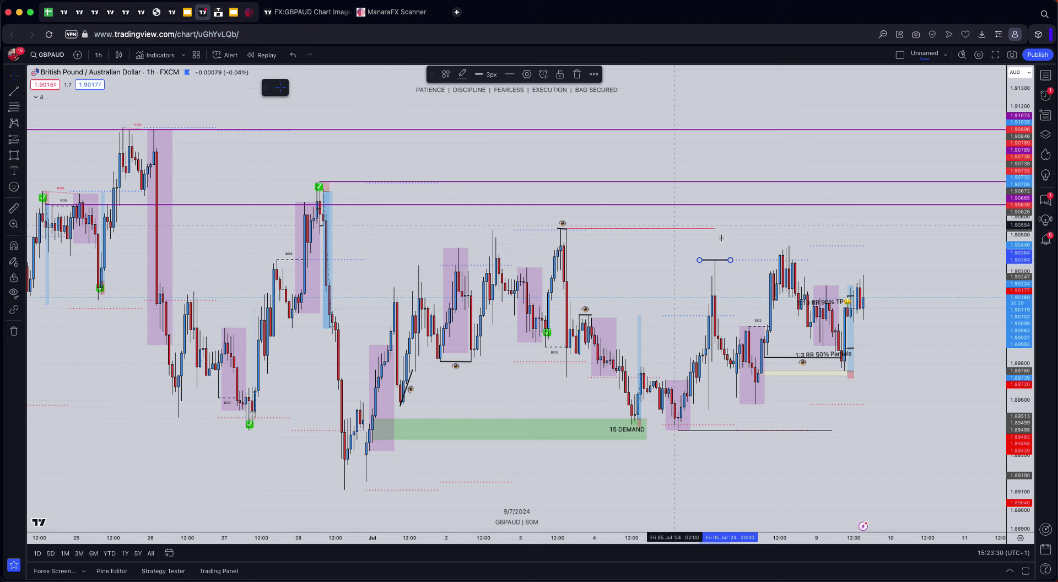
double_click(730, 263)
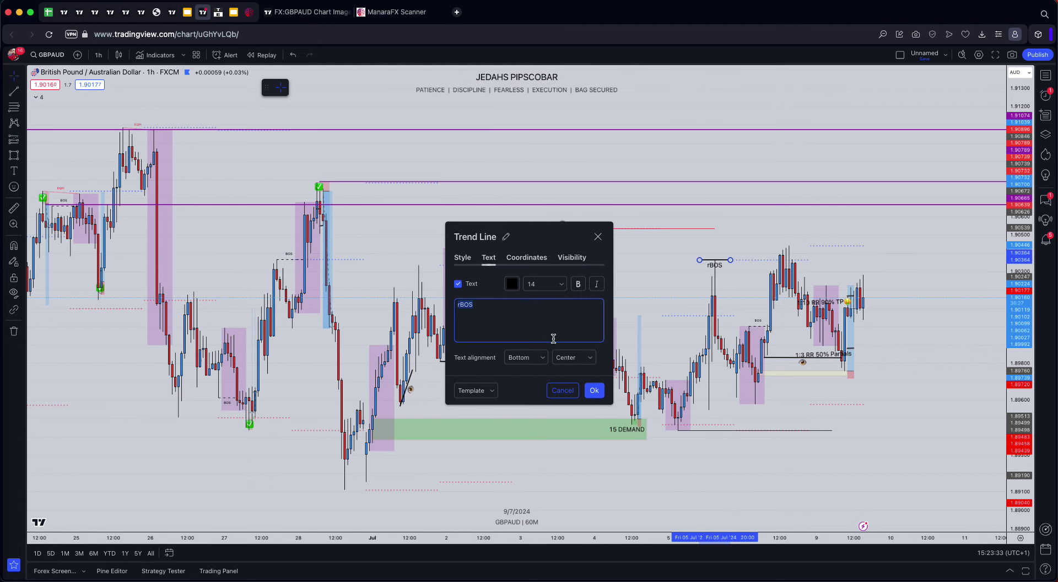
left_click(531, 359)
left_click(520, 375)
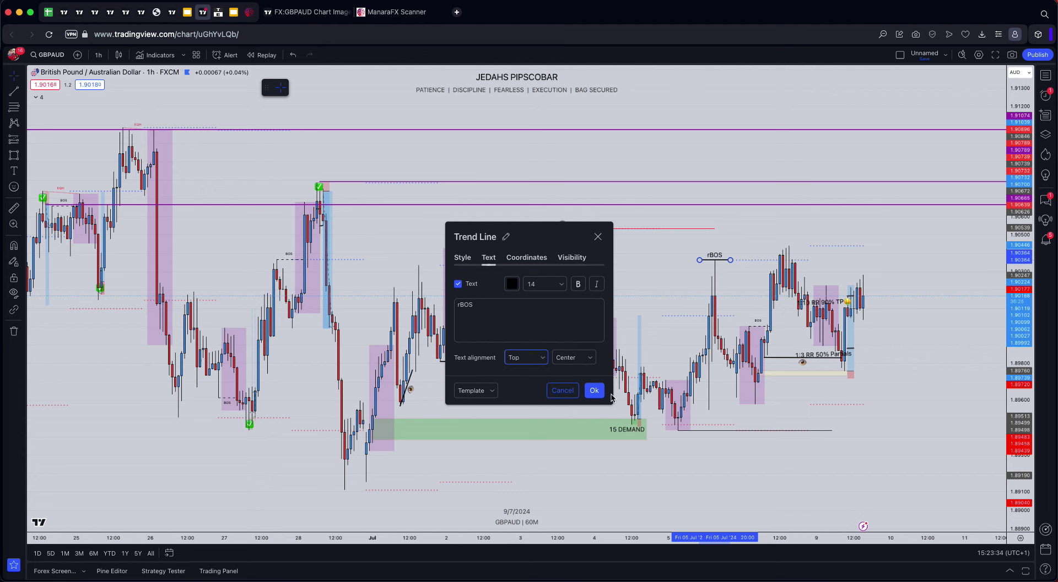
left_click(594, 390)
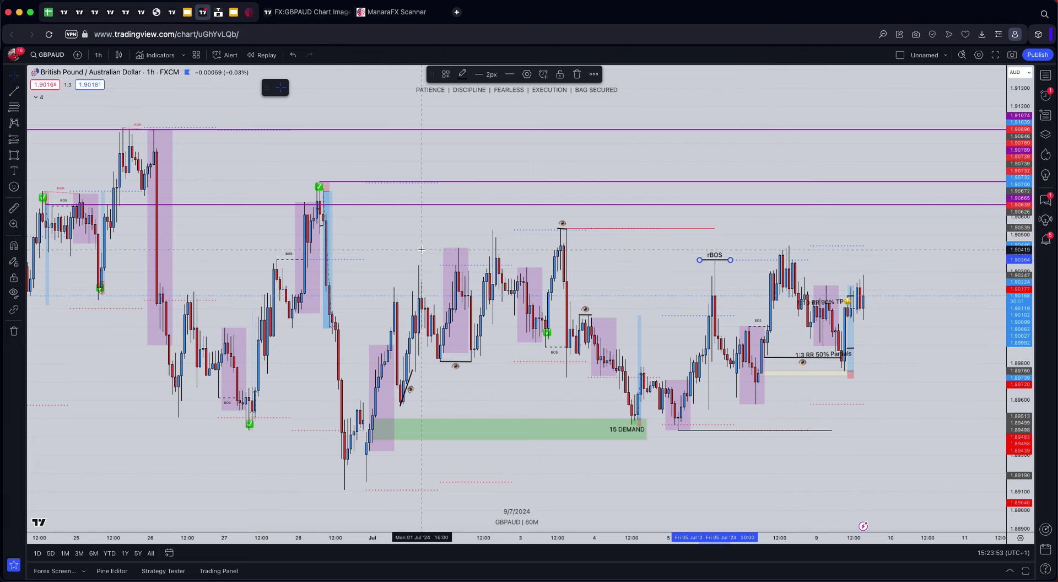
- Measure the drop near the 1:3 RR level with the ruler, then select the pale yellow zone
left_click(14, 209)
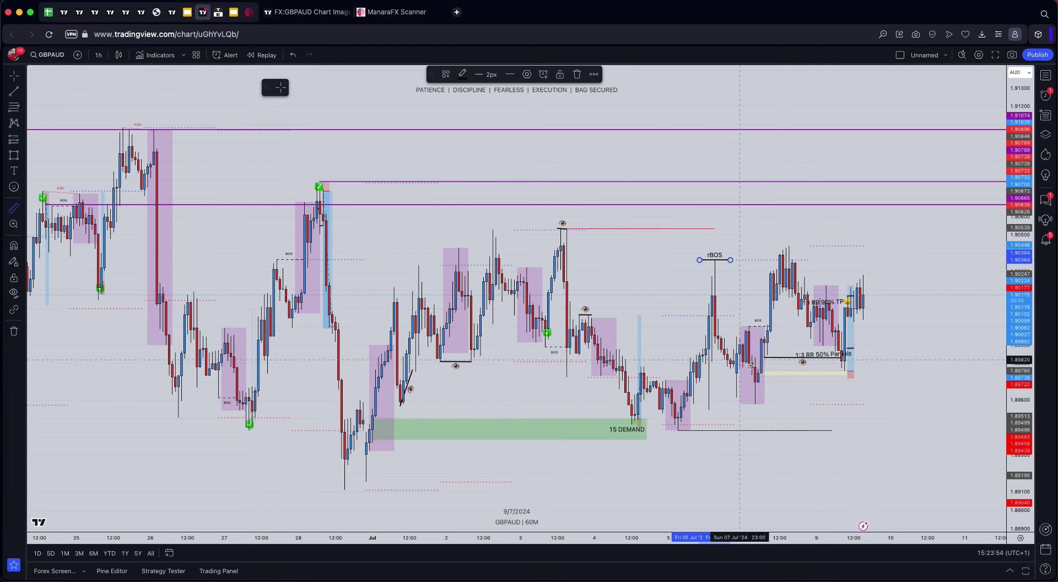
left_click(756, 366)
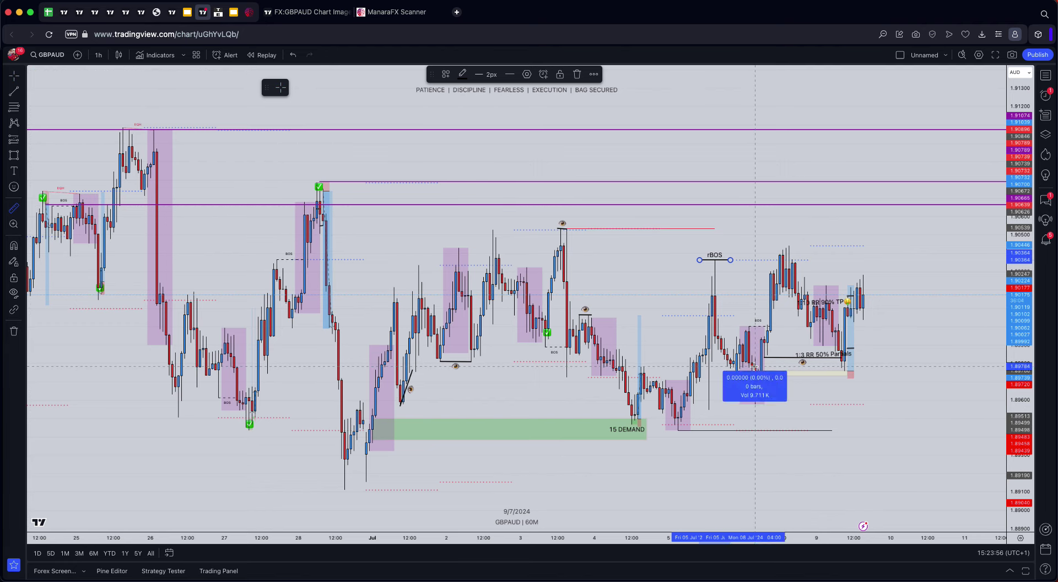
left_click(877, 411)
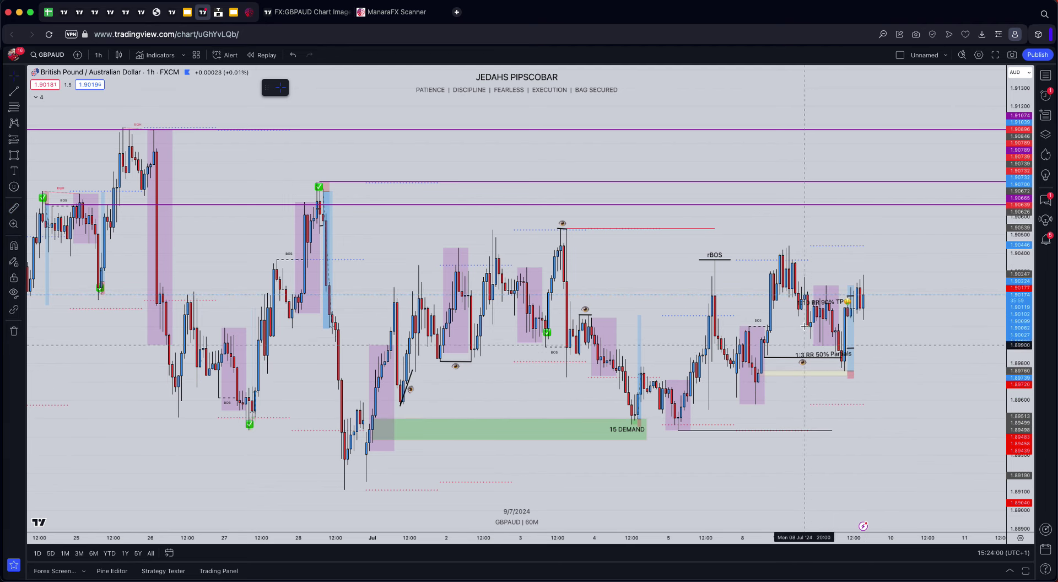
left_click(830, 374)
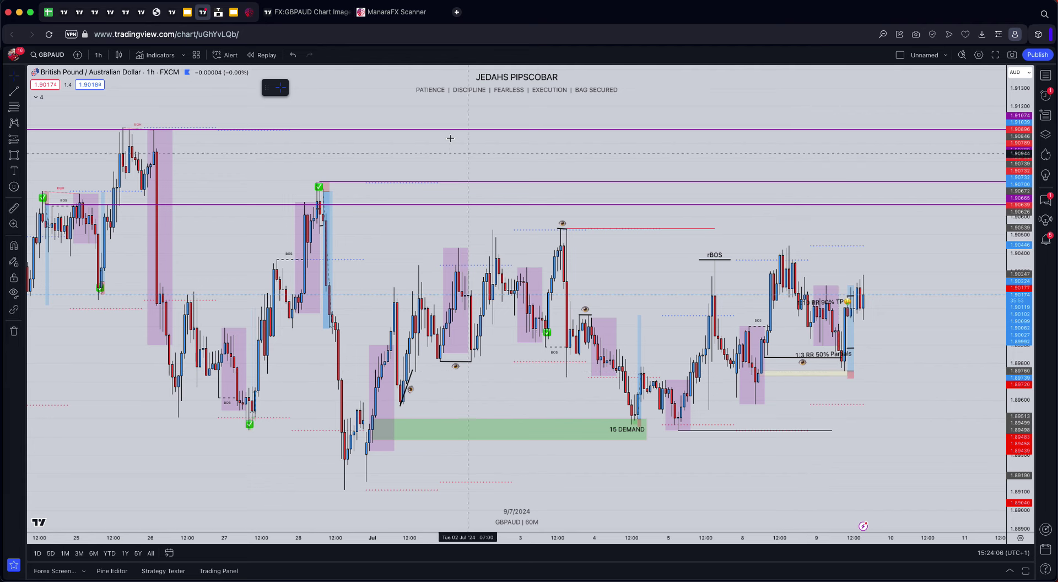
- Check the published 5m GBPAUD snapshot tab, then turn on bar replay on the GBPAUD chart
left_click(322, 12)
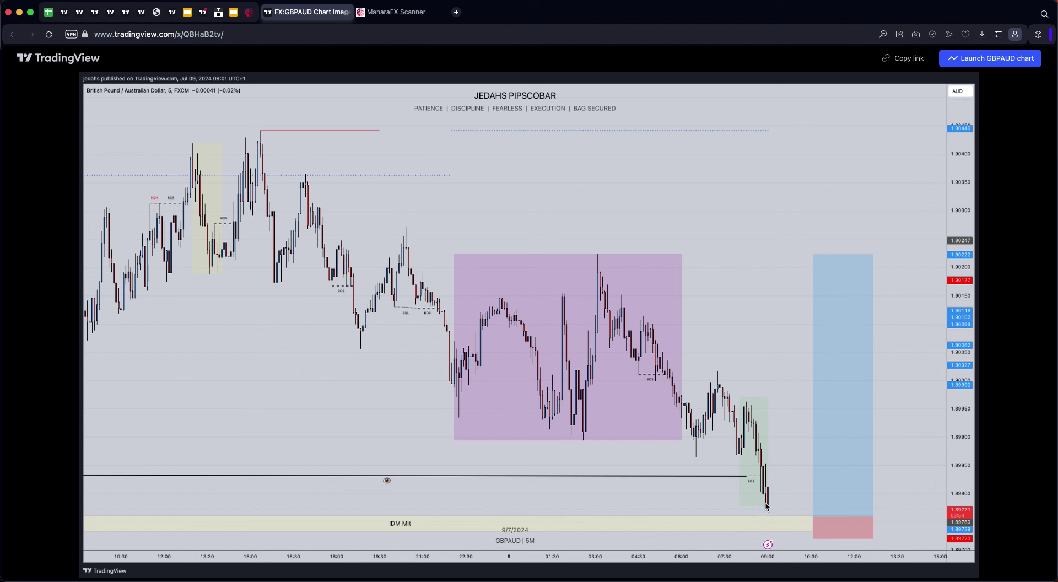
left_click(203, 12)
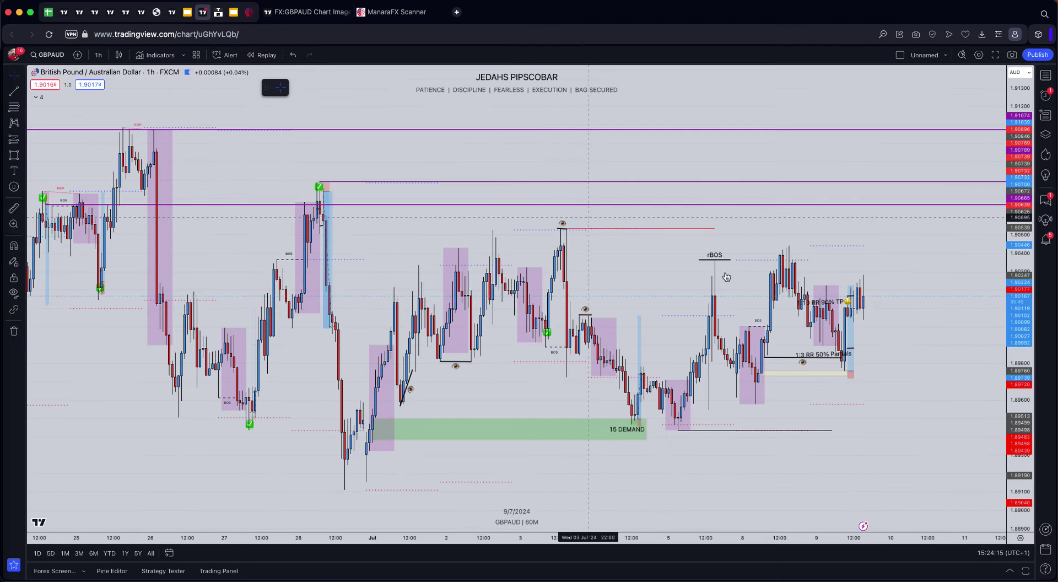
left_click(263, 55)
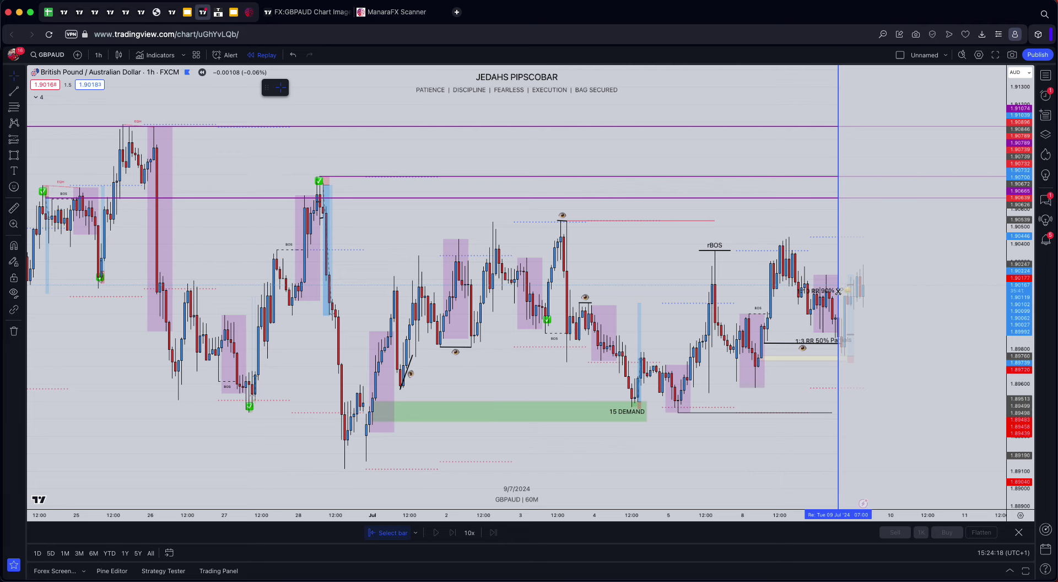
- Start the replay from 9 Jul 07:00 on 5-minute candles, zoomed onto the latest bars
left_click(838, 291)
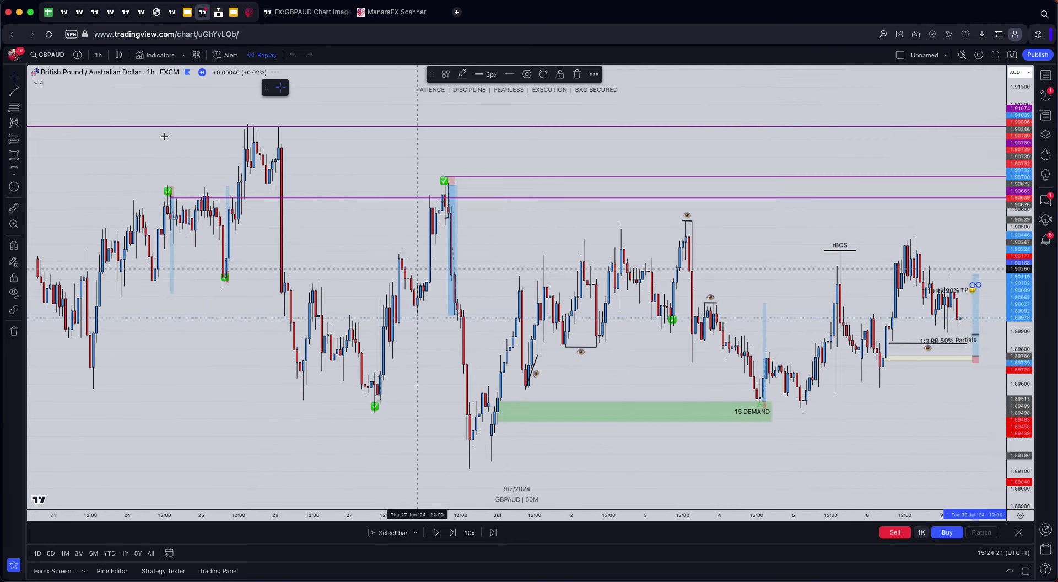
left_click(100, 55)
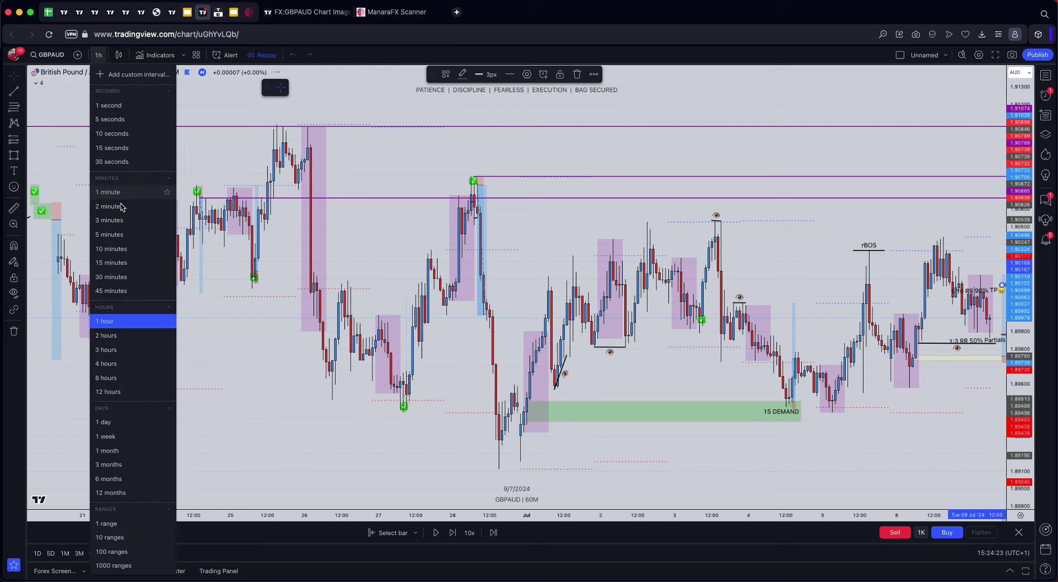
left_click(116, 235)
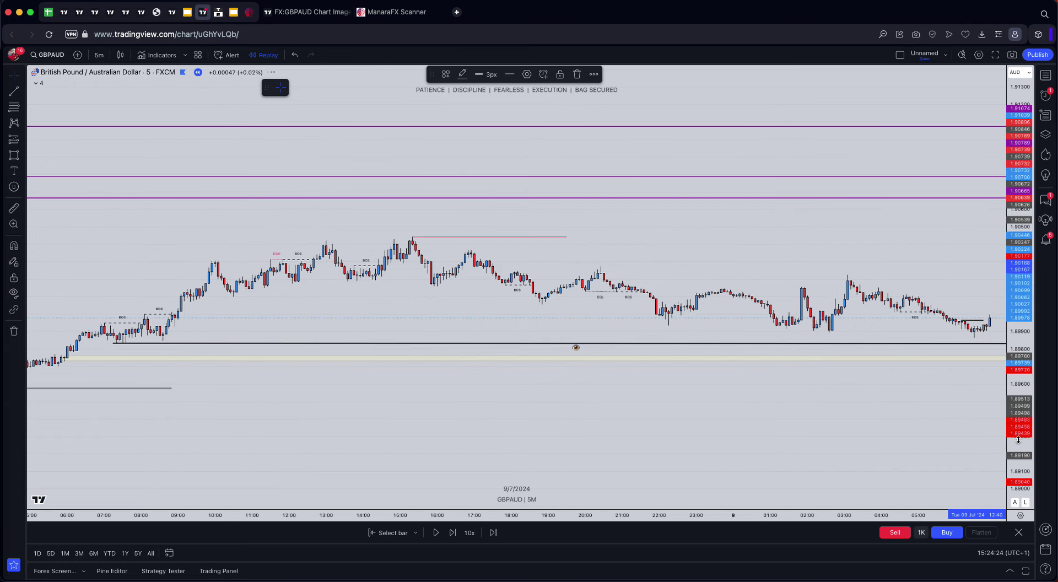
left_click_drag(1017, 447, 1016, 352)
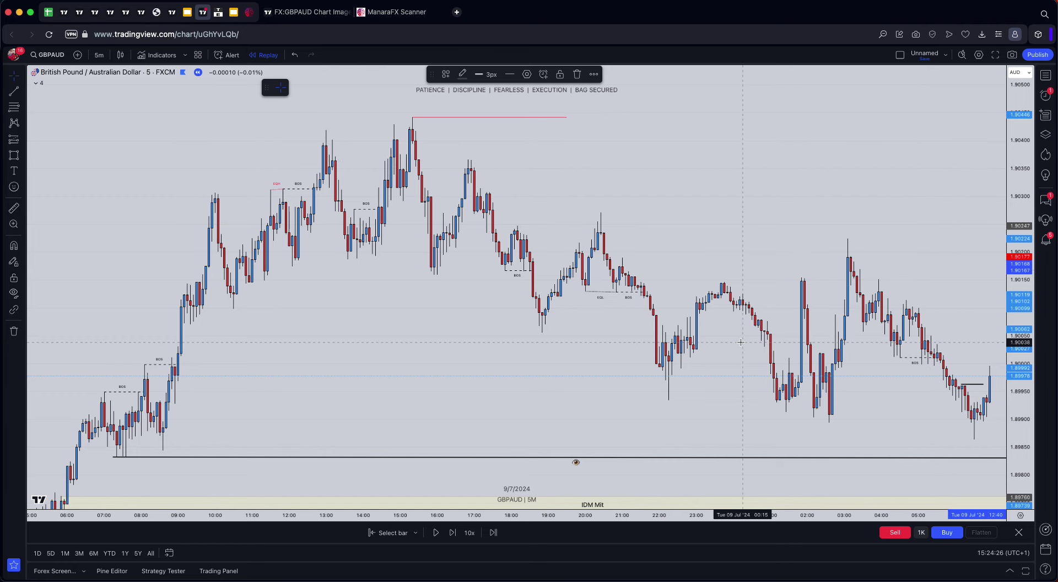
scroll(740, 342, "up", 5)
left_click_drag(746, 191, 520, 189)
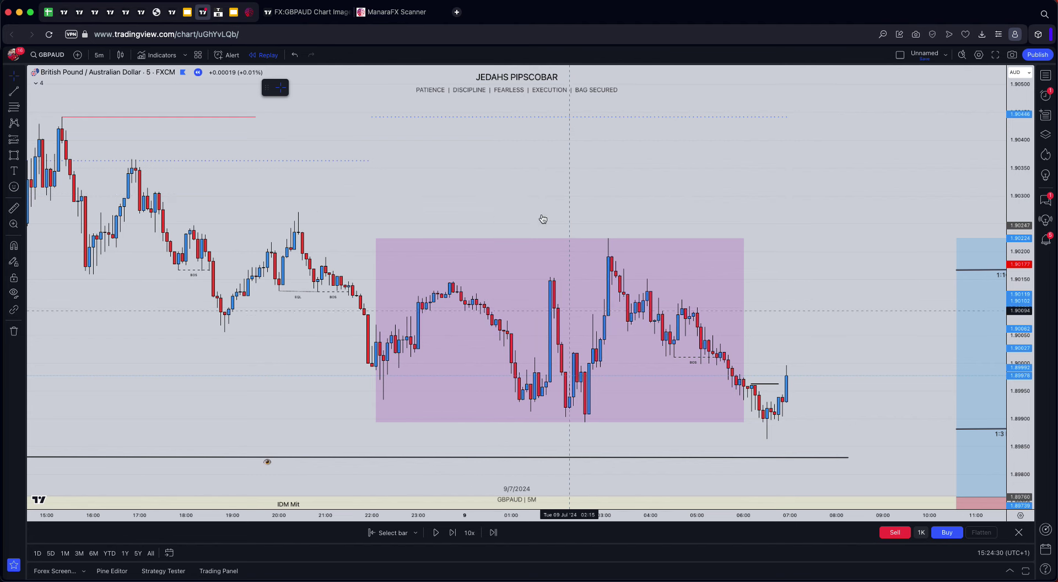
- Pick a new replay starting bar, then switch to the published XAUUSD chart idea
left_click(393, 532)
left_click(747, 381)
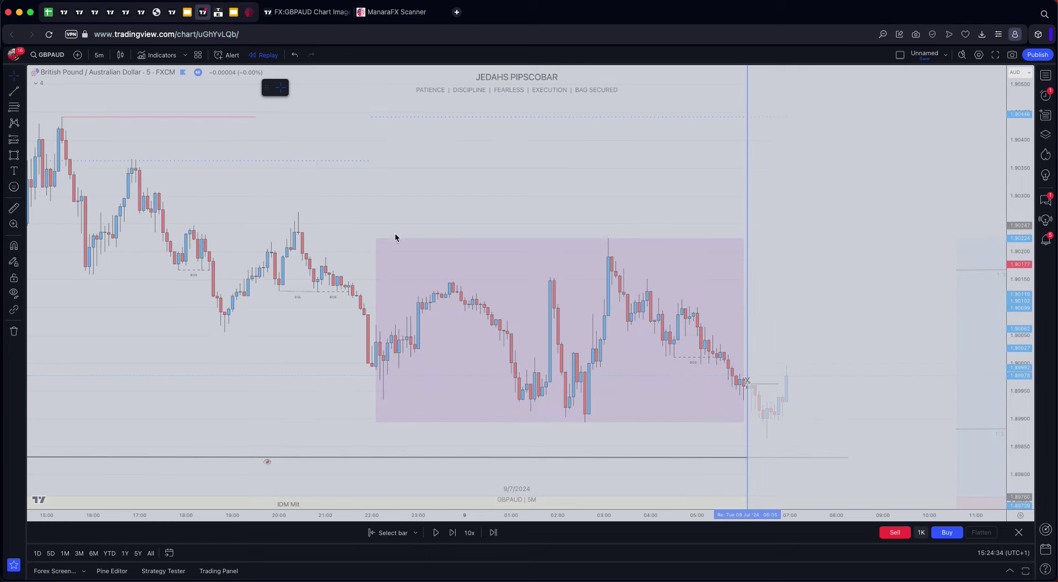
left_click(141, 12)
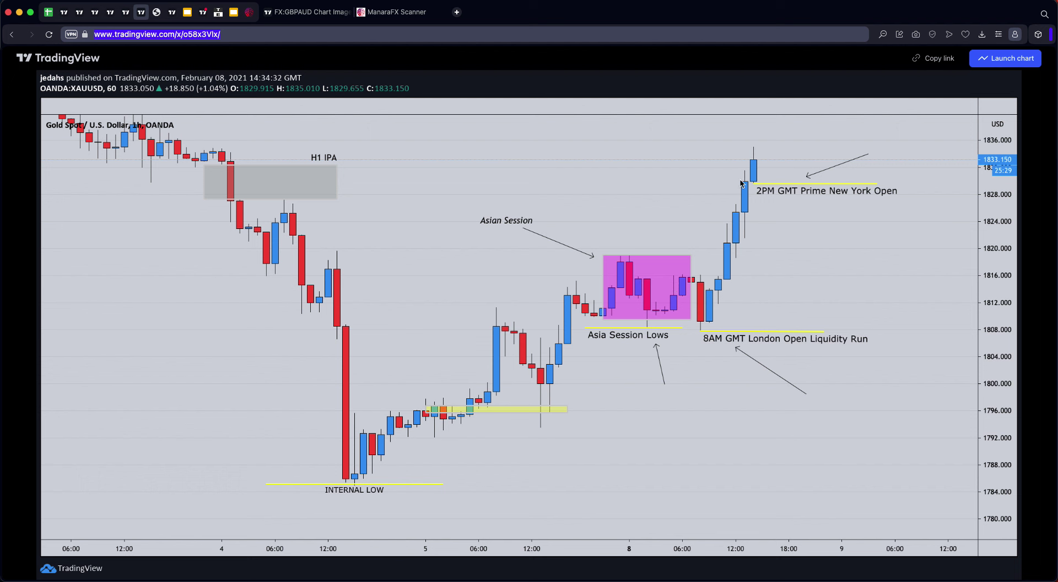
- Return to the GBPAUD chart and pan through the 8 Jul bars from 02:00 above IDM Mit
left_click(203, 14)
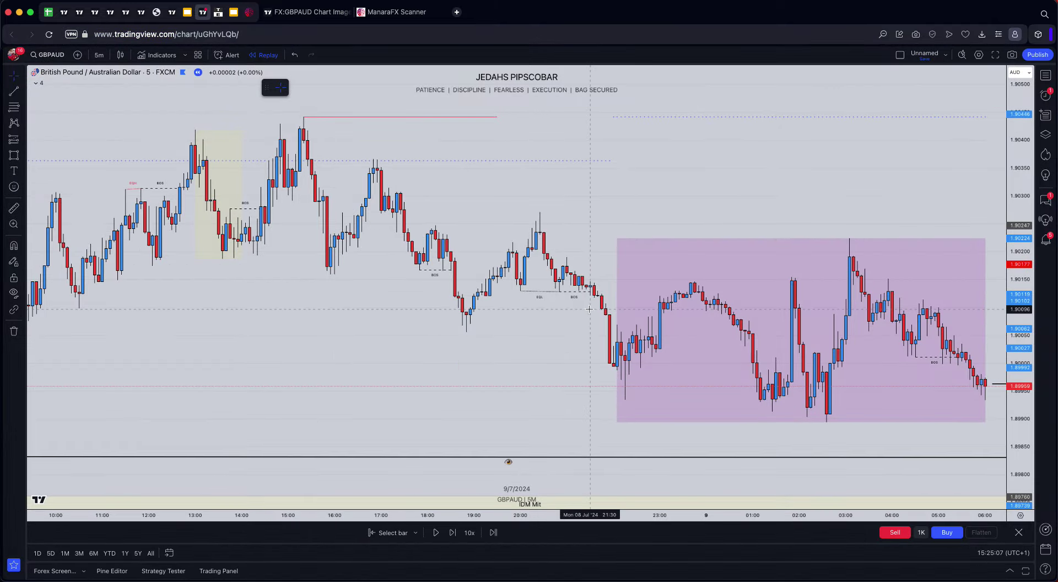
scroll(868, 192, "right", 5)
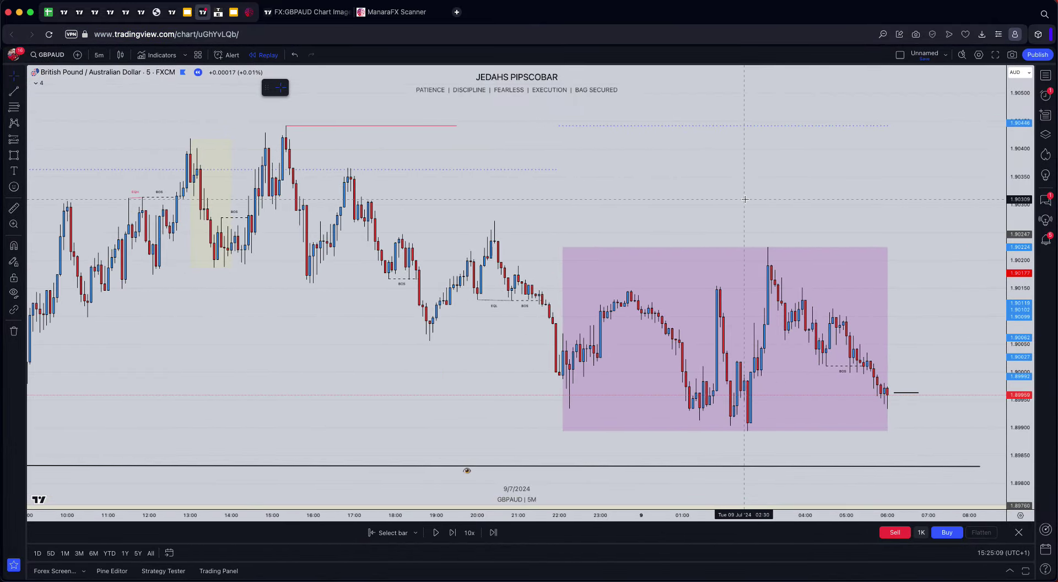
scroll(777, 212, "right", 2)
scroll(738, 364, "up", 2)
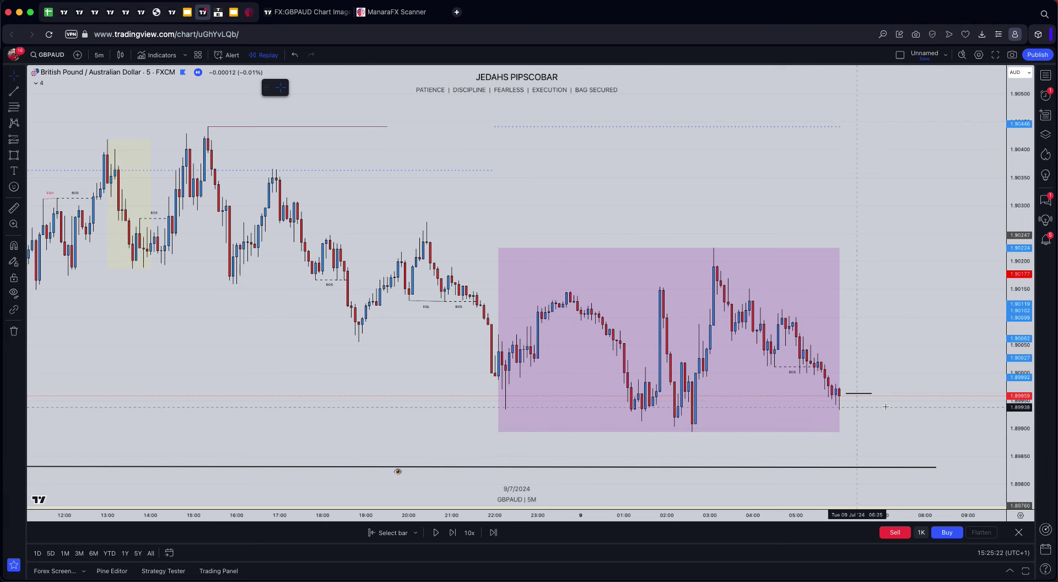
left_click_drag(370, 384, 610, 356)
left_click_drag(394, 359, 432, 354)
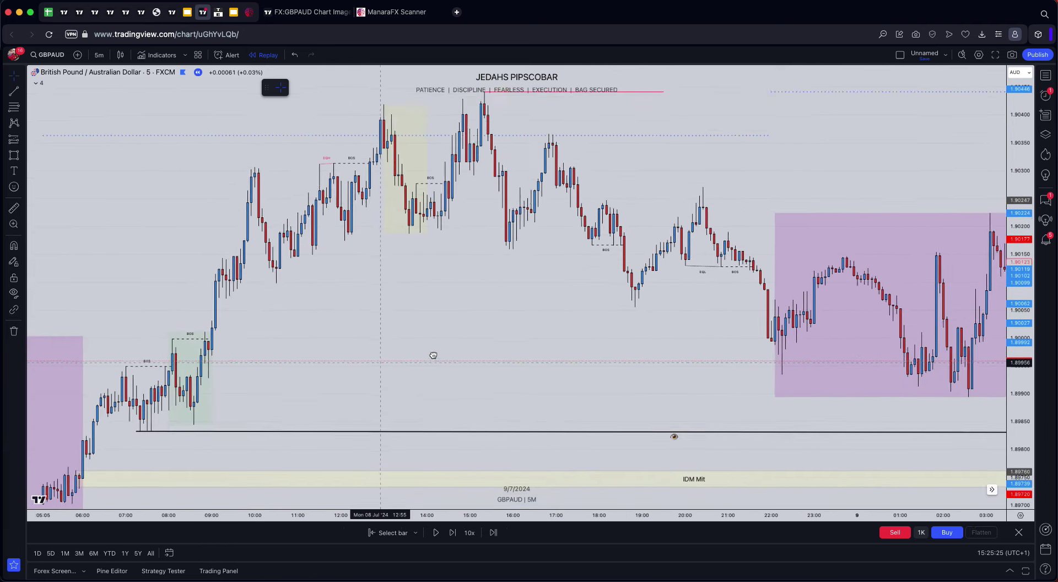
left_click_drag(159, 428, 235, 407)
left_click_drag(411, 333, 369, 410)
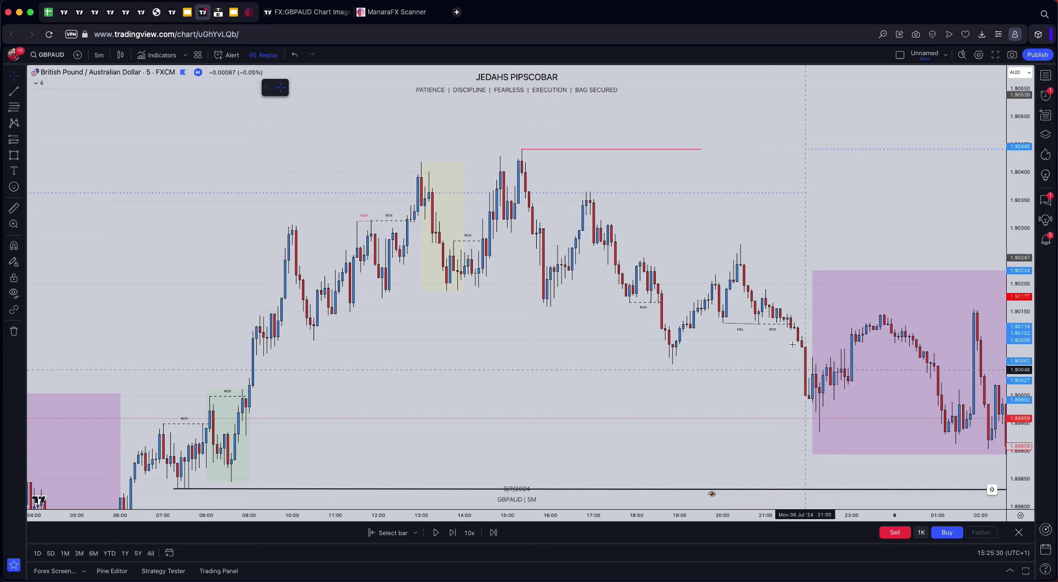
left_click_drag(714, 353, 550, 365)
left_click_drag(859, 380, 605, 381)
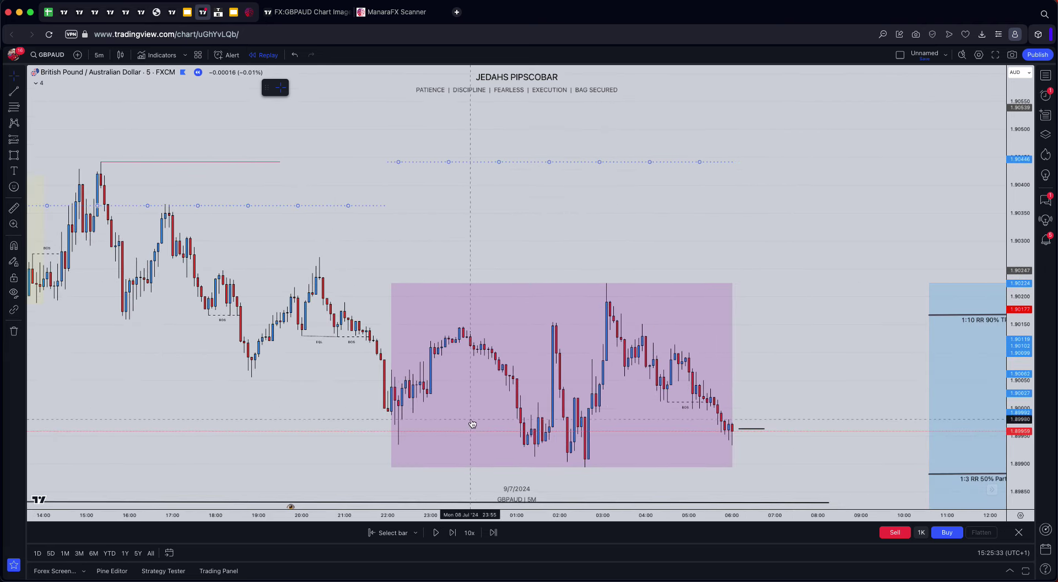
left_click_drag(88, 426, 552, 350)
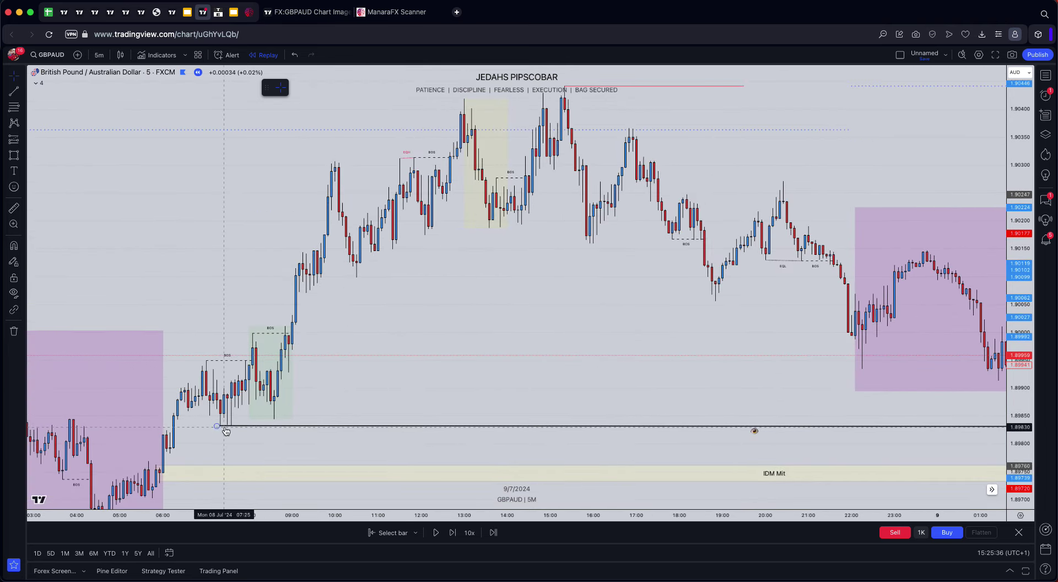
scroll(558, 344, "right", 5)
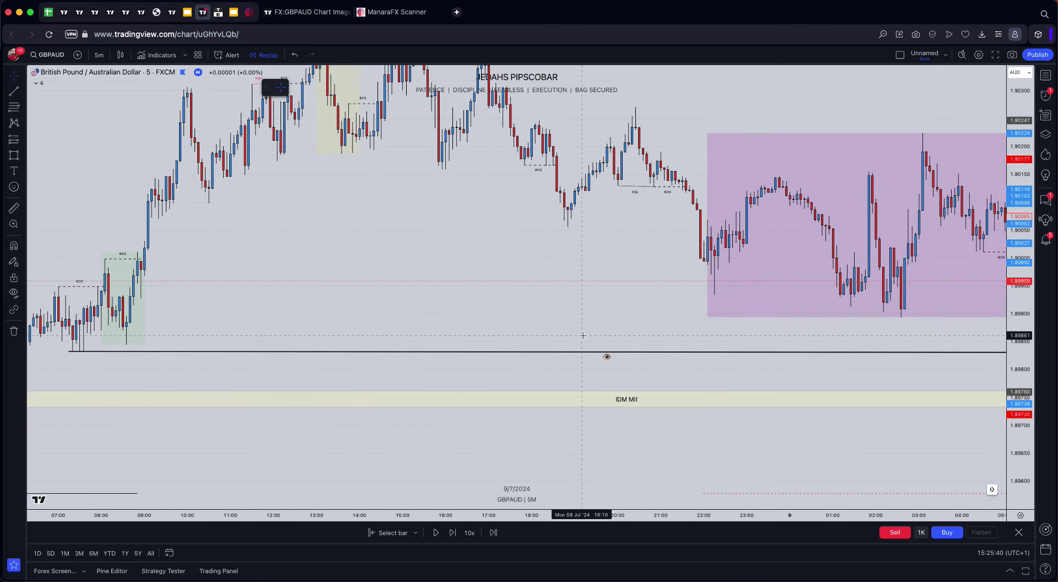
left_click_drag(262, 311, 458, 300)
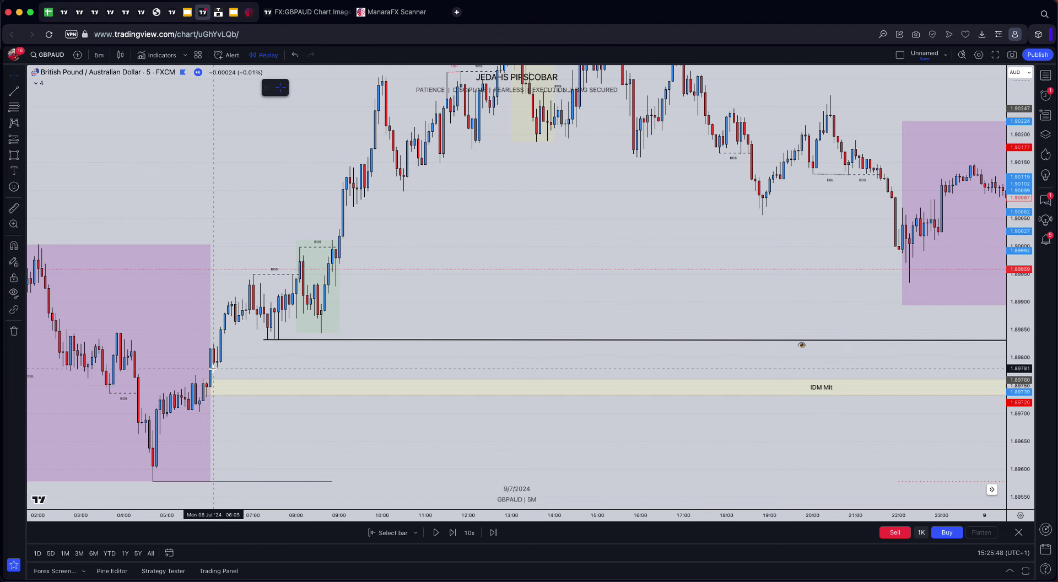
- Draw a rectangle just above IDM Mit and apply the IPA zone template
left_click(14, 155)
mouse_move(204, 381)
left_mouse_down()
mouse_move(538, 359)
mouse_move(573, 367)
left_mouse_up()
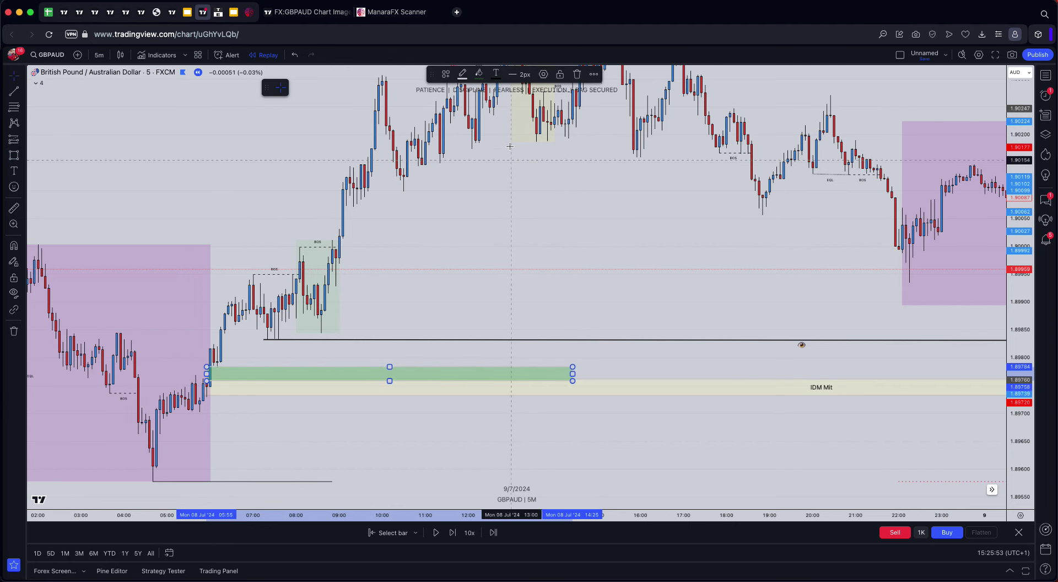
left_click(446, 74)
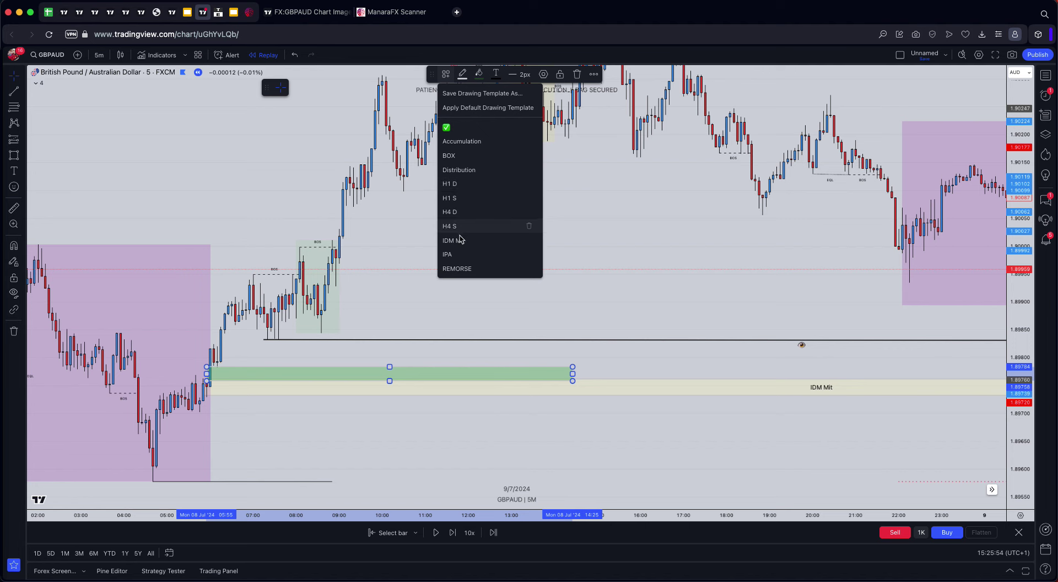
left_click(458, 254)
left_click(570, 365)
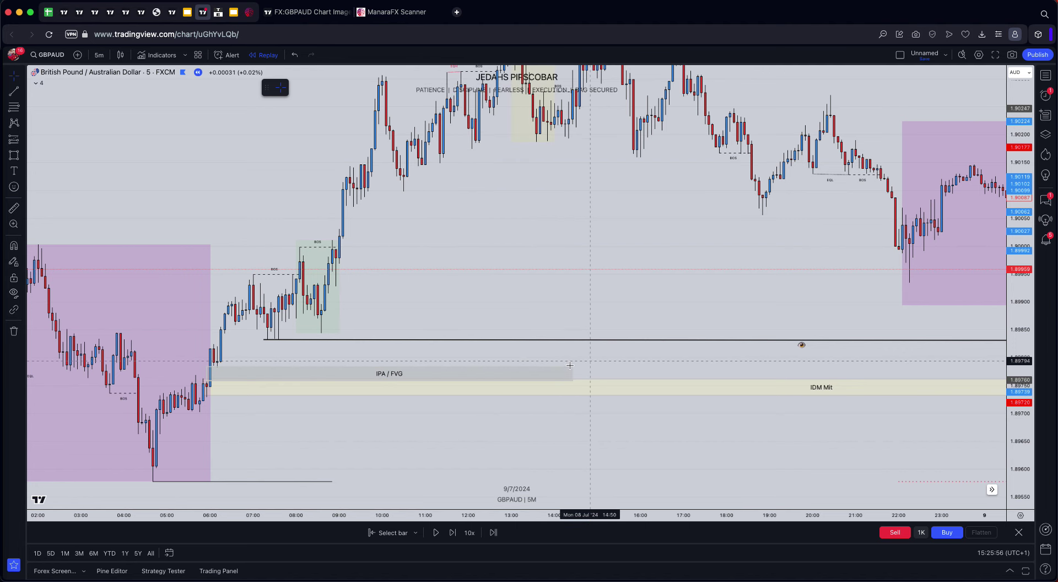
left_click(573, 380)
left_click_drag(572, 379, 576, 379)
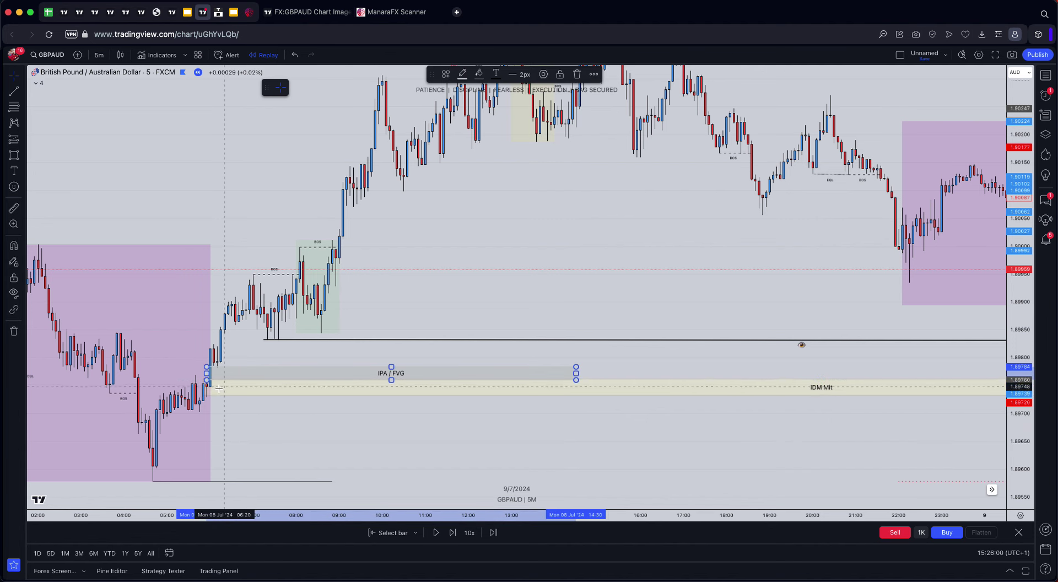
left_click(219, 388)
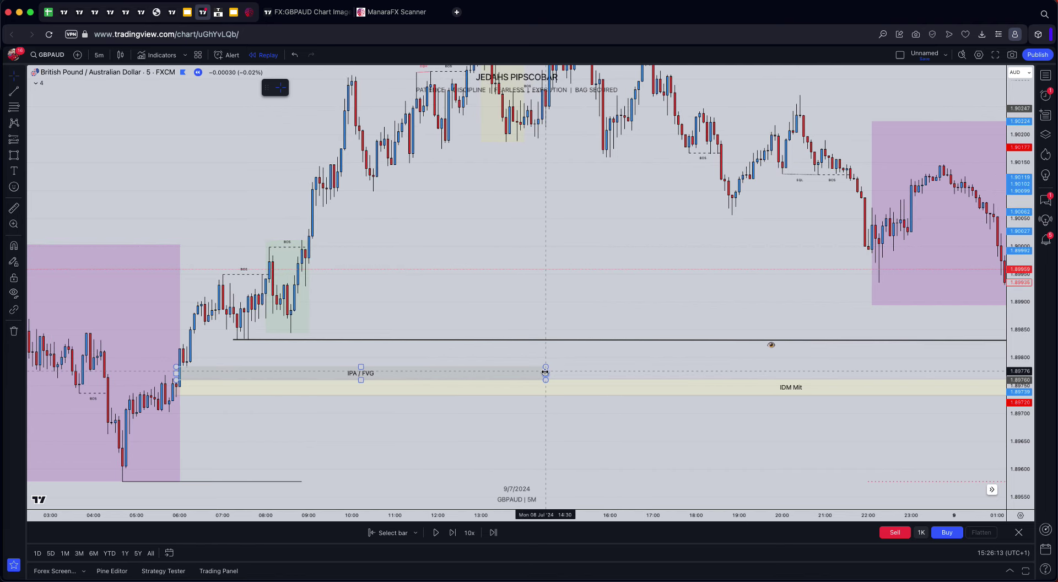
- Extend the IPA / FVG zone's right edge out to the long position
right_click(545, 372)
left_click(650, 406)
scroll(731, 407, "right", 5)
left_click_drag(295, 366, 985, 358)
scroll(986, 358, "right", 2)
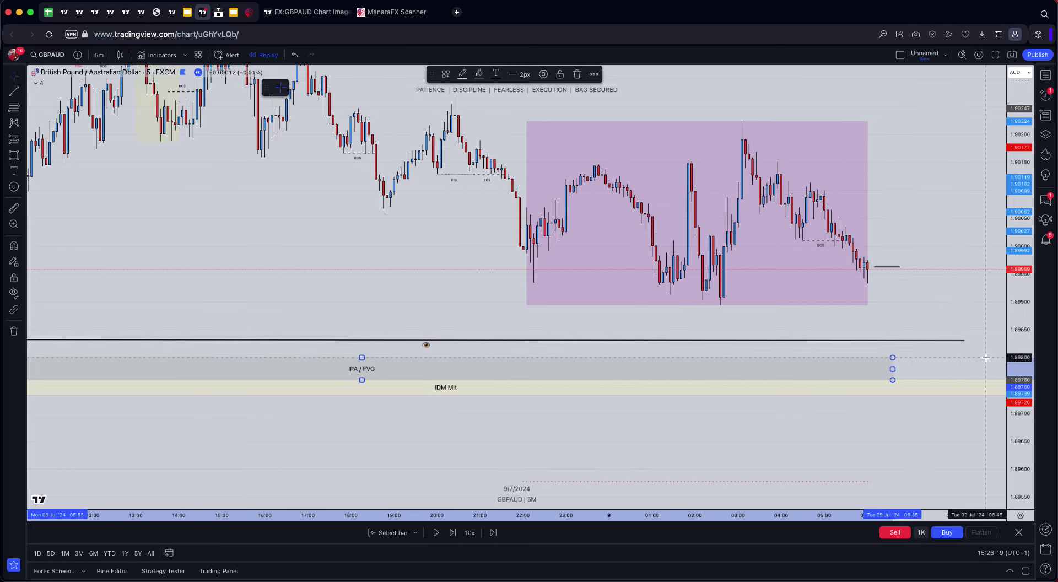
scroll(985, 358, "right", 6)
left_click_drag(563, 358, 732, 361)
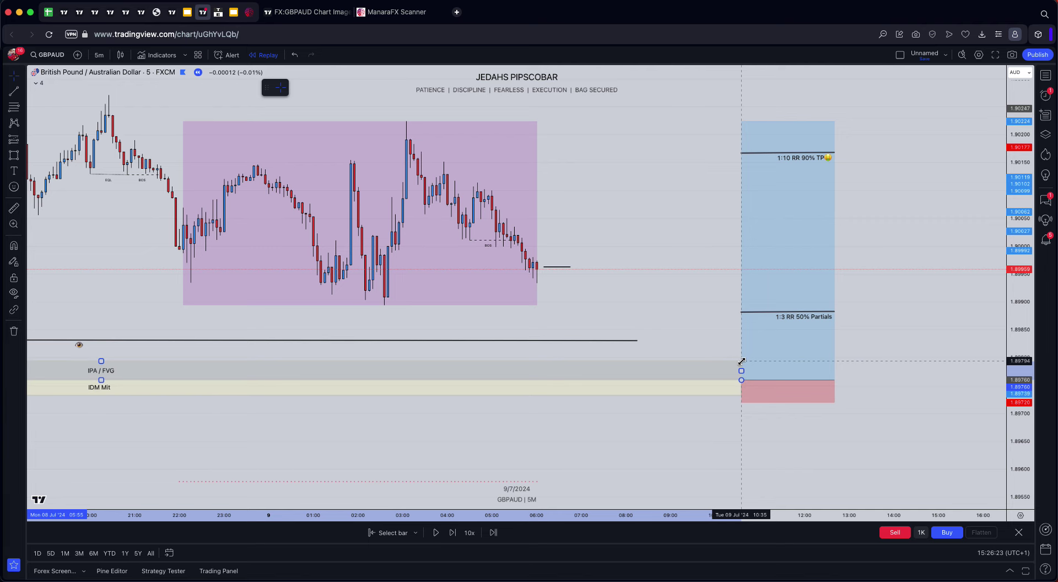
- Select the IDM Mit zone and scroll along the chart to check both zones
scroll(553, 428, "left", 15)
left_click(342, 386)
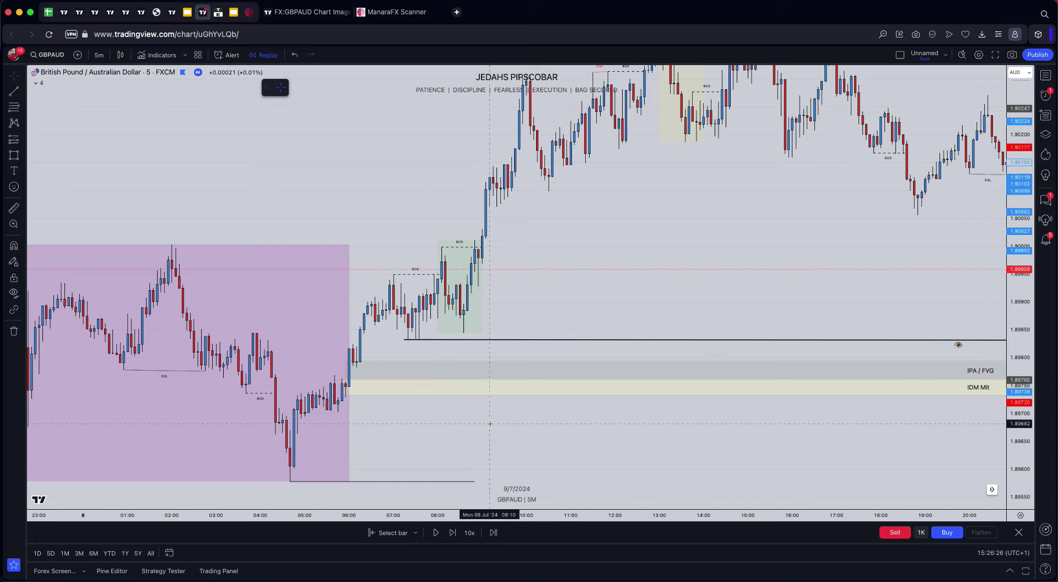
scroll(489, 424, "right", 5)
scroll(490, 424, "right", 9)
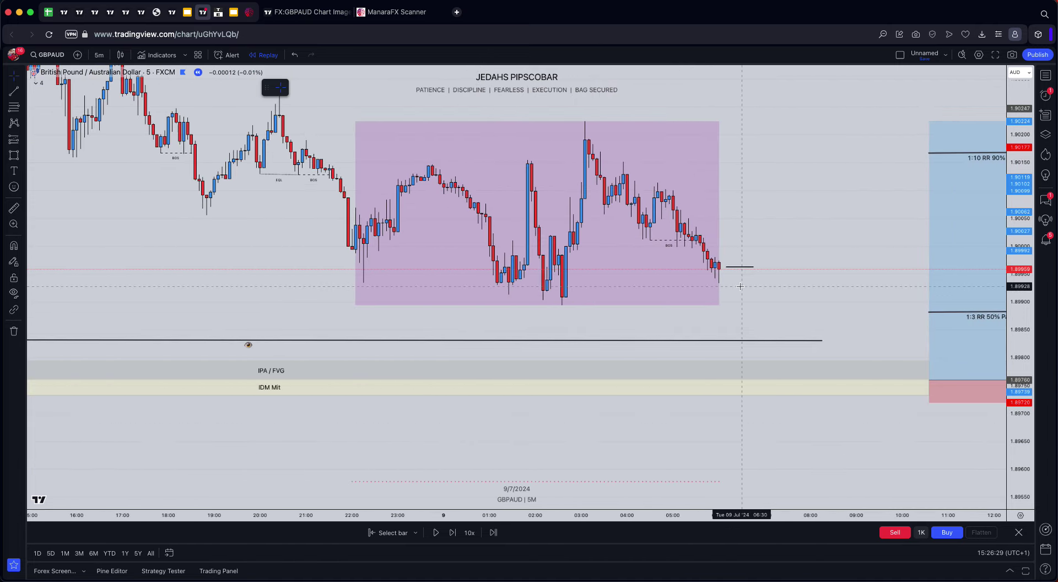
scroll(771, 285, "right", 1)
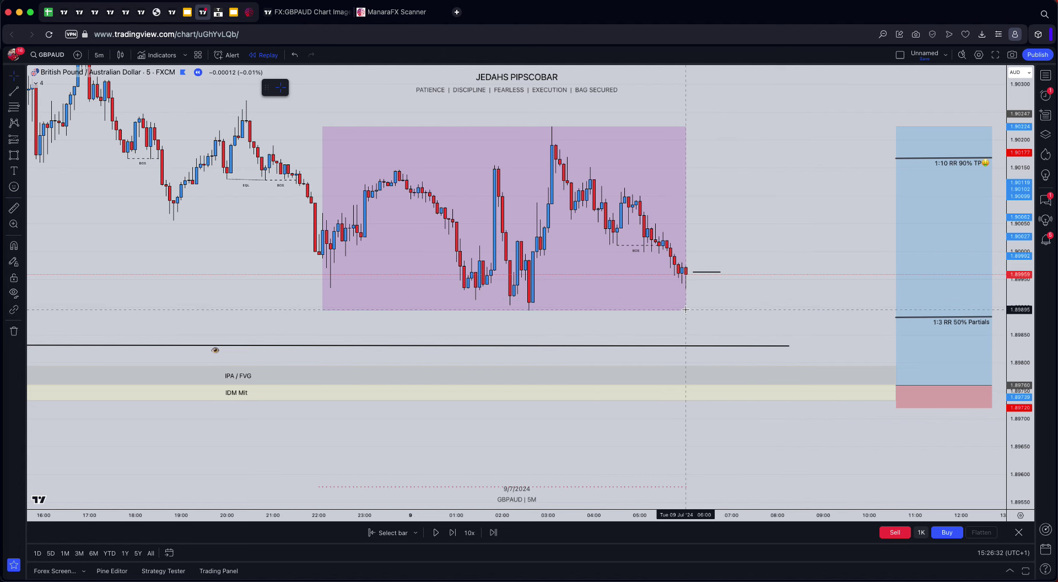
scroll(691, 348, "left", 9)
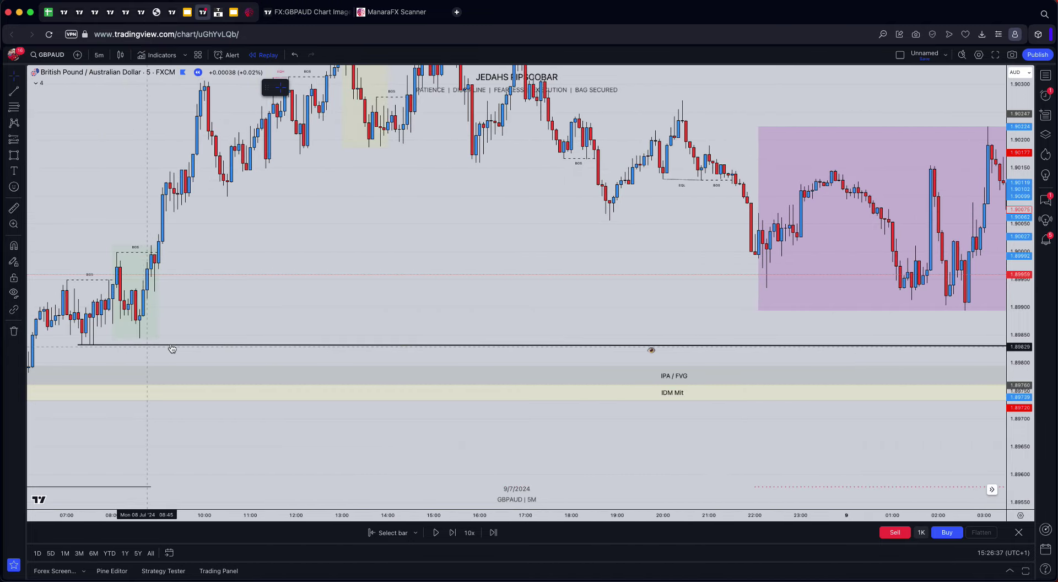
scroll(442, 351, "right", 8)
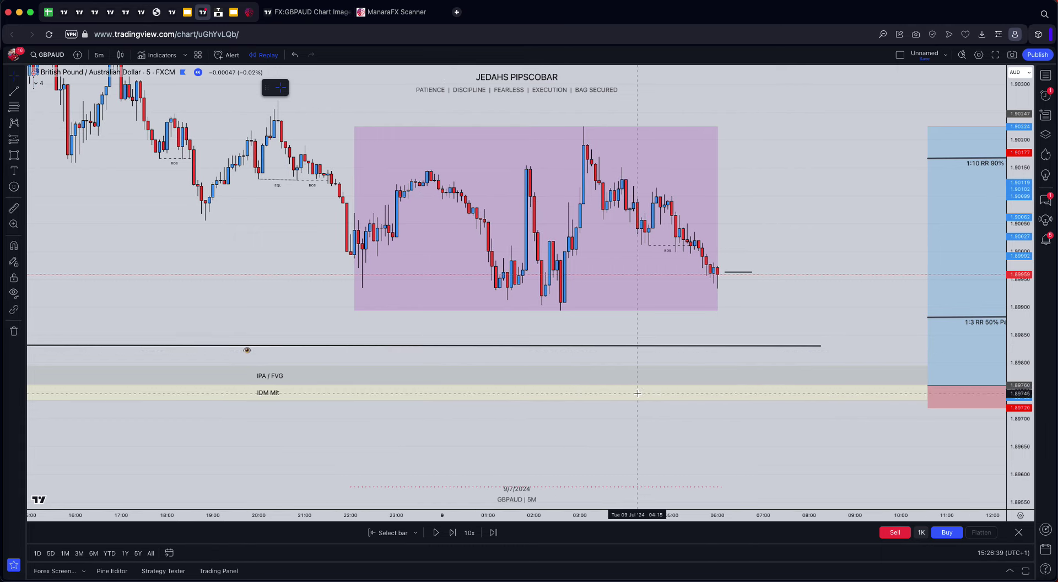
- Restyle the horizontal line above the zones as the purple M IDM level
left_click(821, 347)
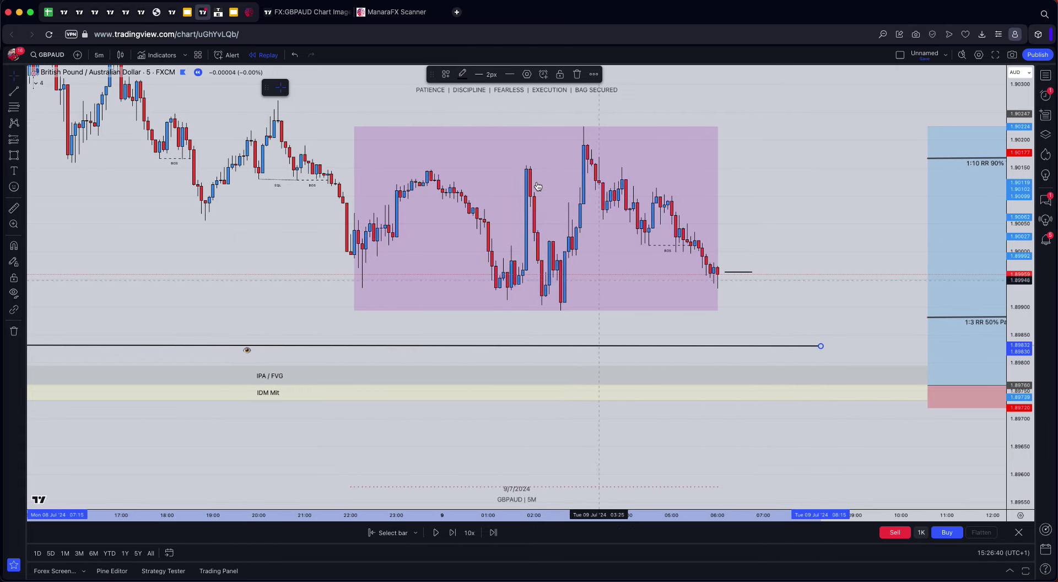
left_click(446, 74)
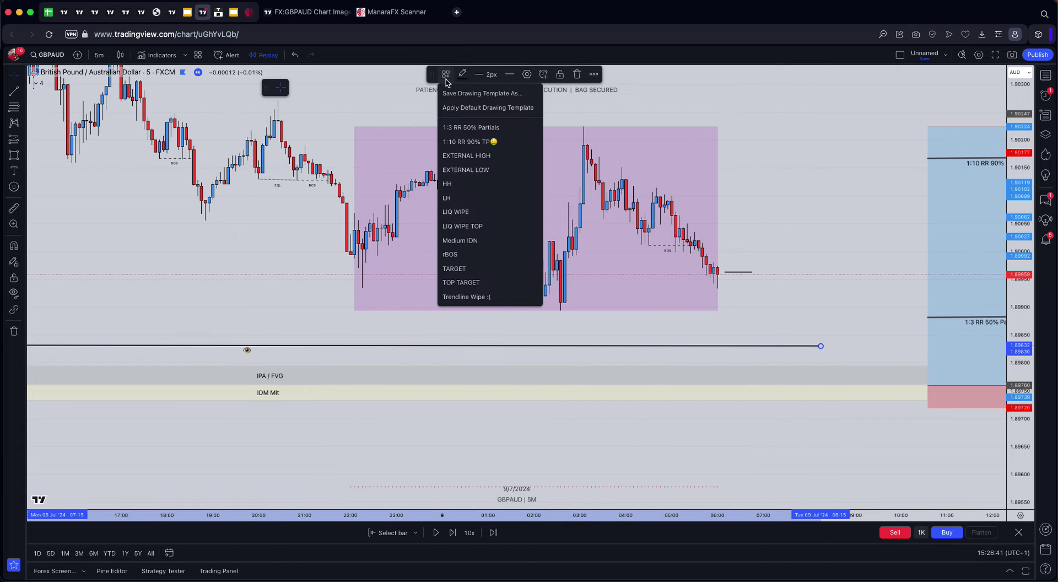
left_click(458, 241)
scroll(563, 320, "left", 10)
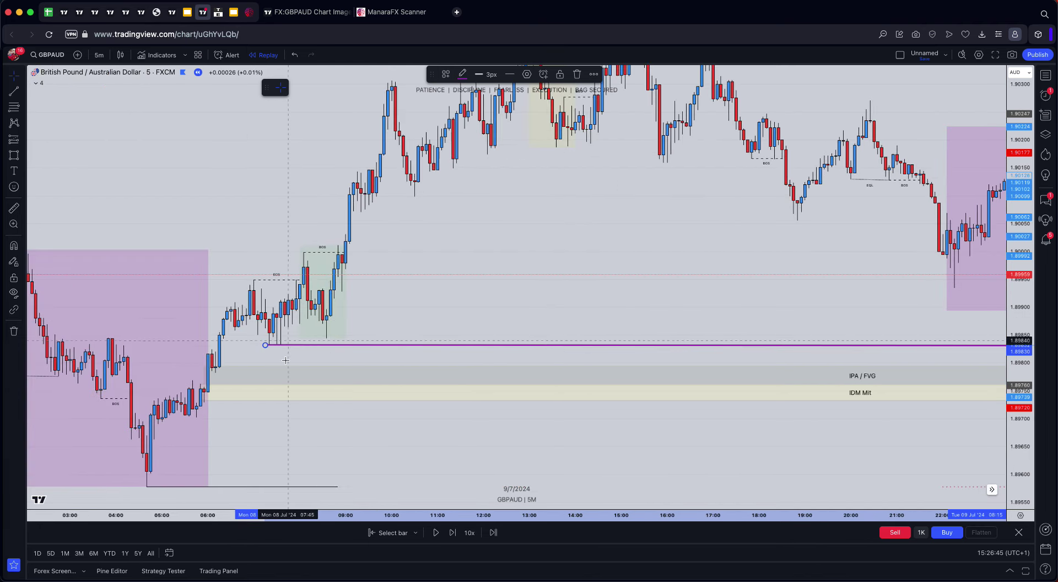
scroll(633, 298, "right", 12)
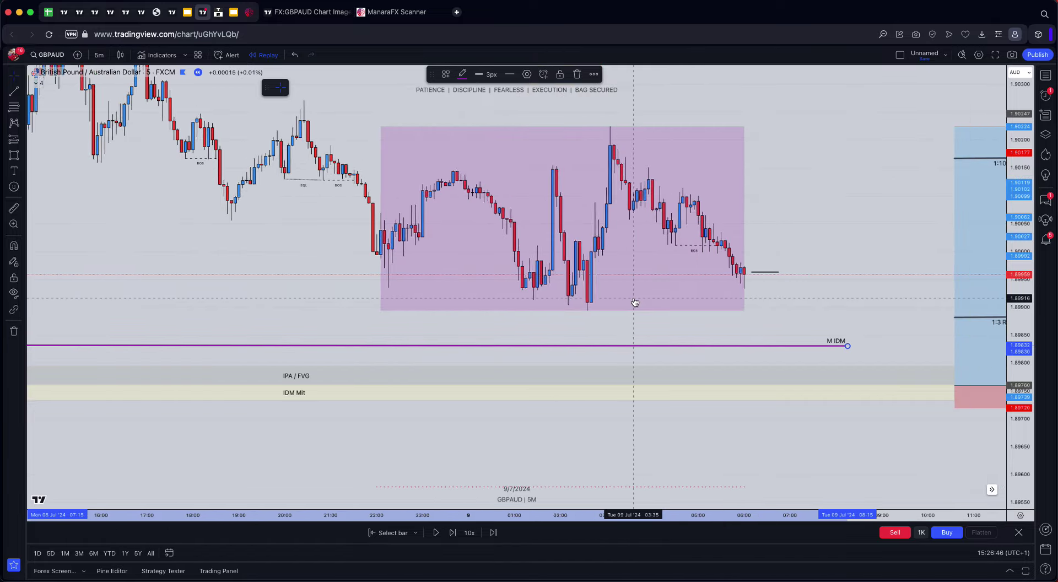
- Advance the replay five bars and scroll back and forth over the 8 Jul bars
left_click(453, 532)
left_click(453, 532)
left_click(453, 532)
left_click(453, 533)
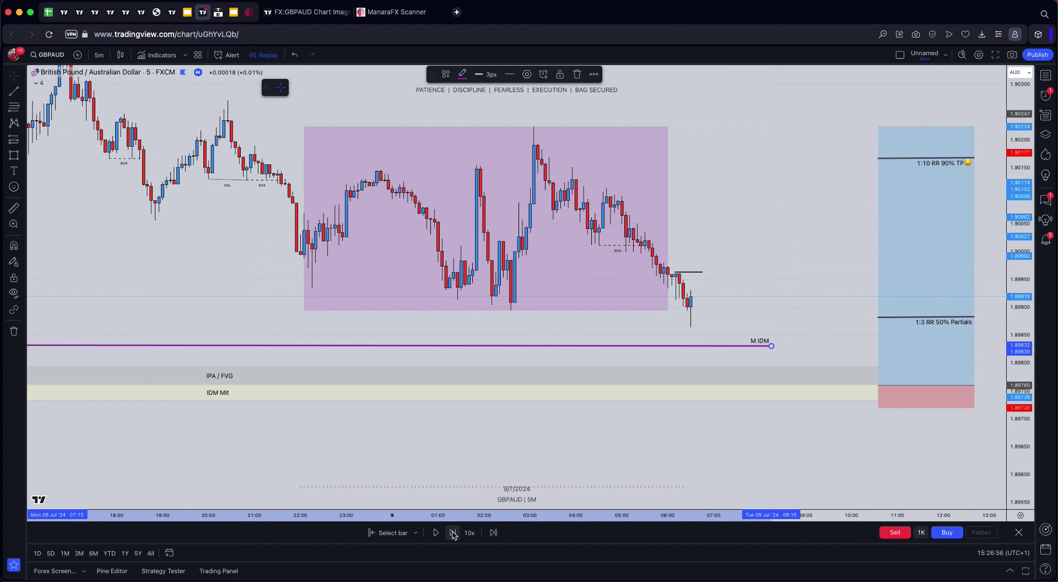
left_click(453, 532)
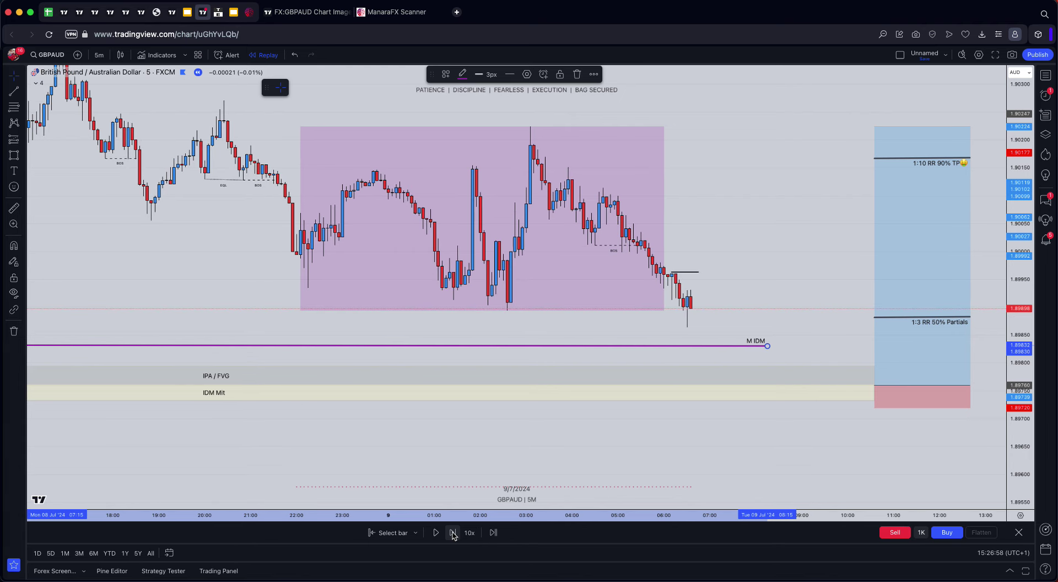
scroll(432, 371, "left", 10)
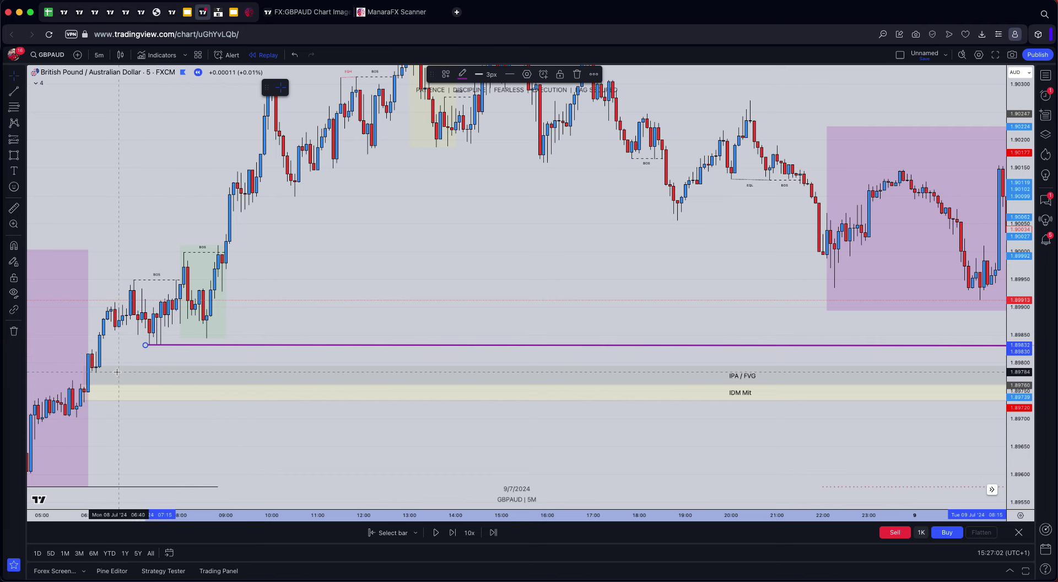
scroll(278, 385, "right", 7)
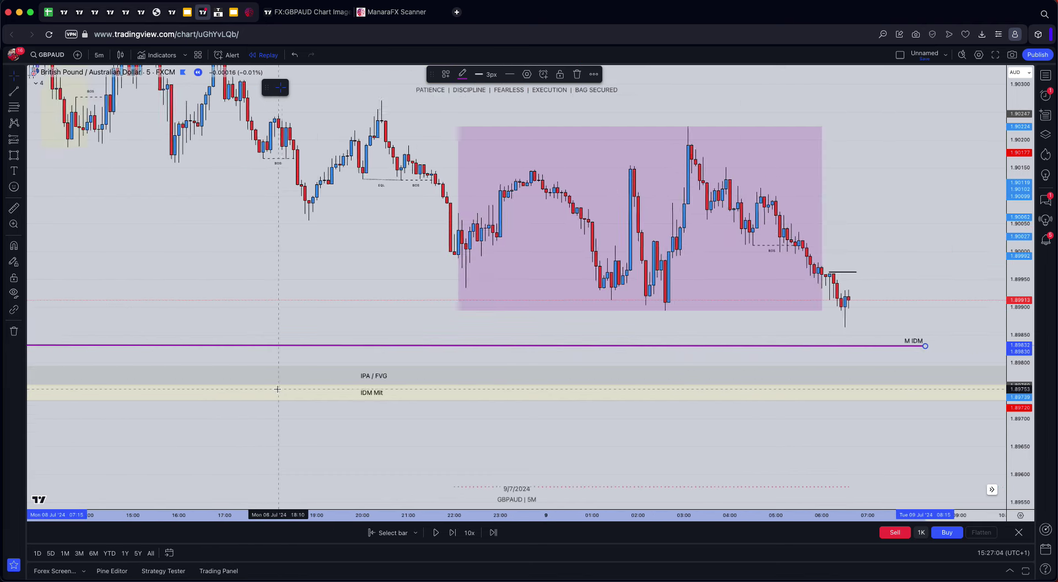
scroll(278, 387, "right", 4)
scroll(445, 420, "left", 12)
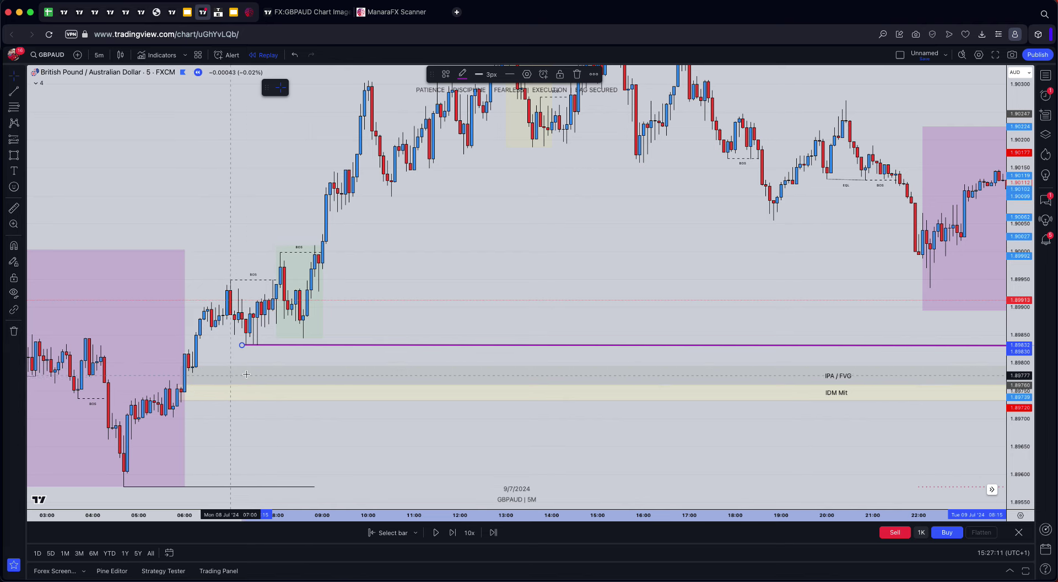
scroll(317, 371, "right", 2)
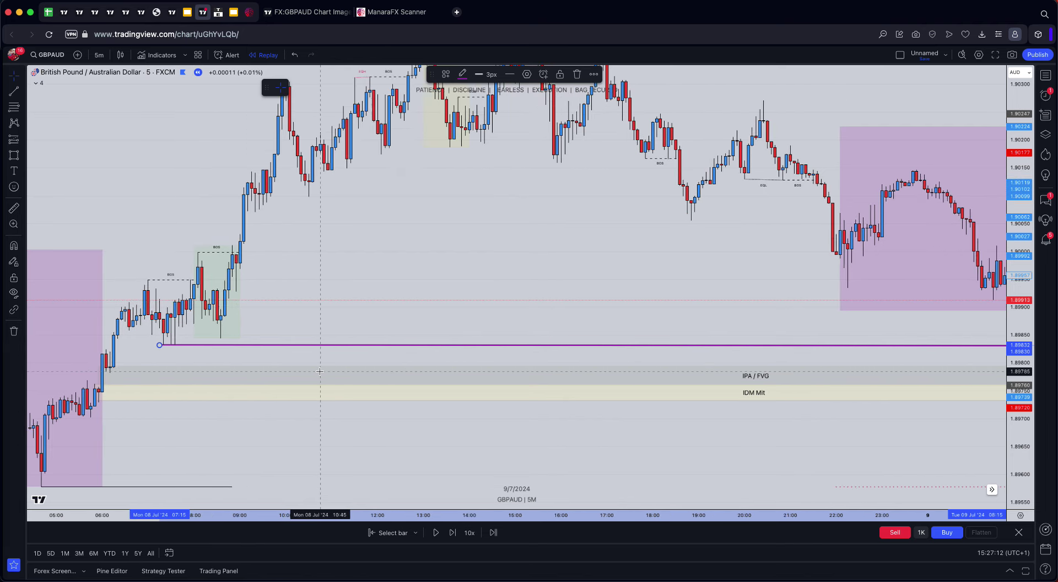
scroll(320, 372, "right", 4)
scroll(441, 396, "left", 8)
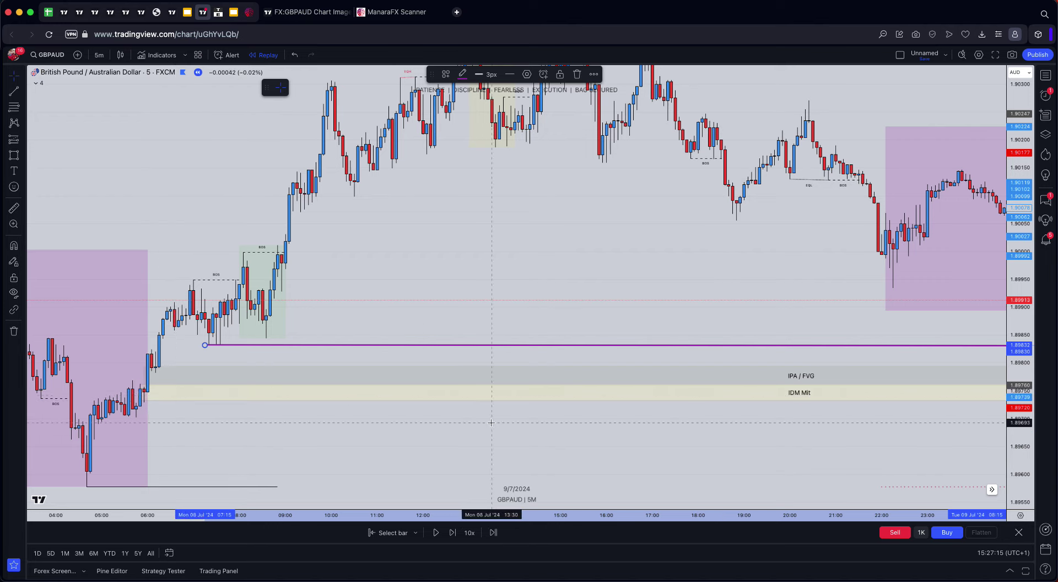
scroll(491, 423, "right", 20)
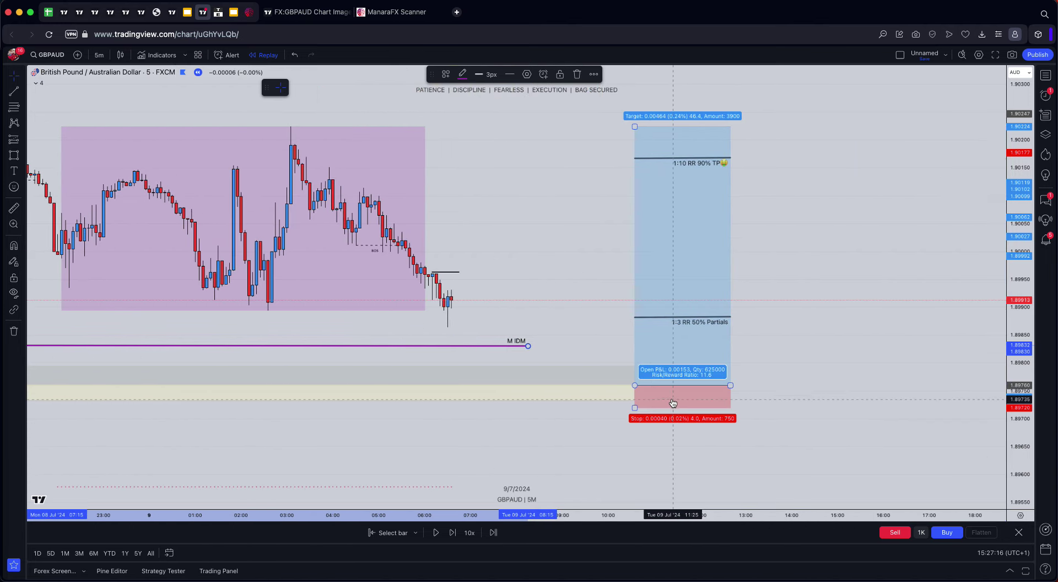
- Set the long position's target about 0.00465 above entry, near 1.90225, for an 11.63 R:R
scroll(555, 298, "up", 3)
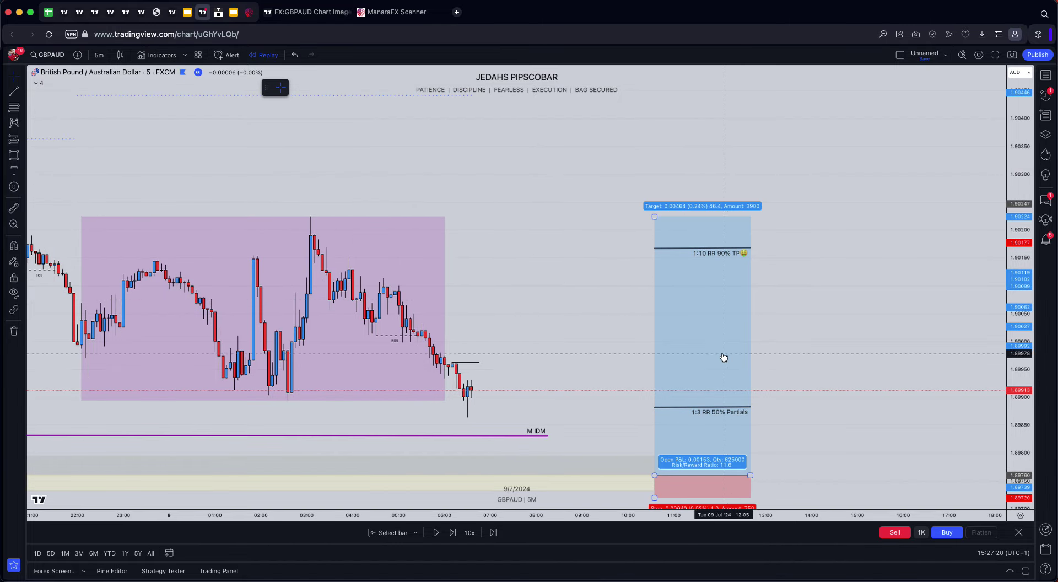
left_click(751, 410)
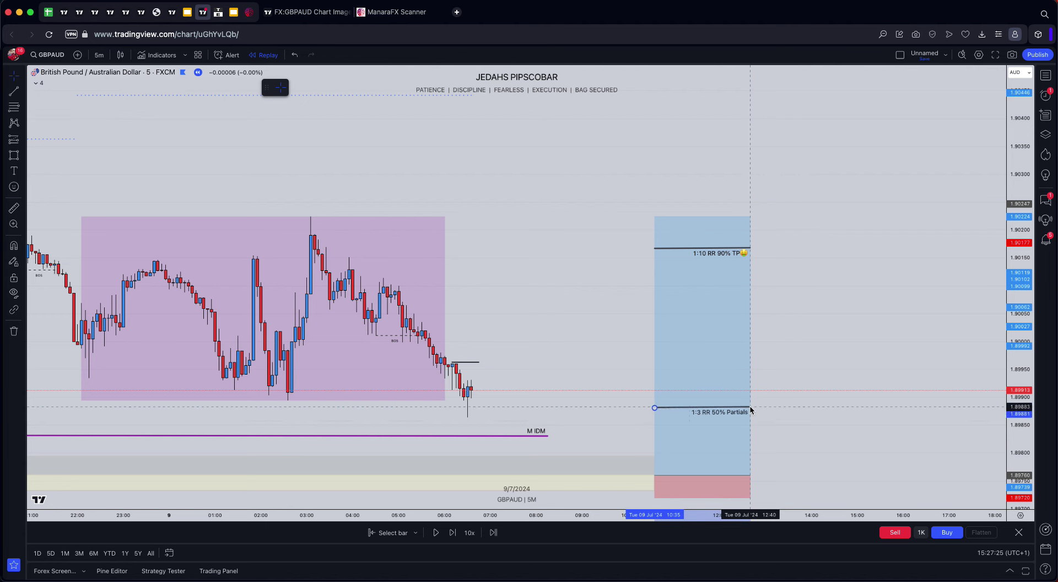
left_click(822, 383)
scroll(700, 361, "down", 2)
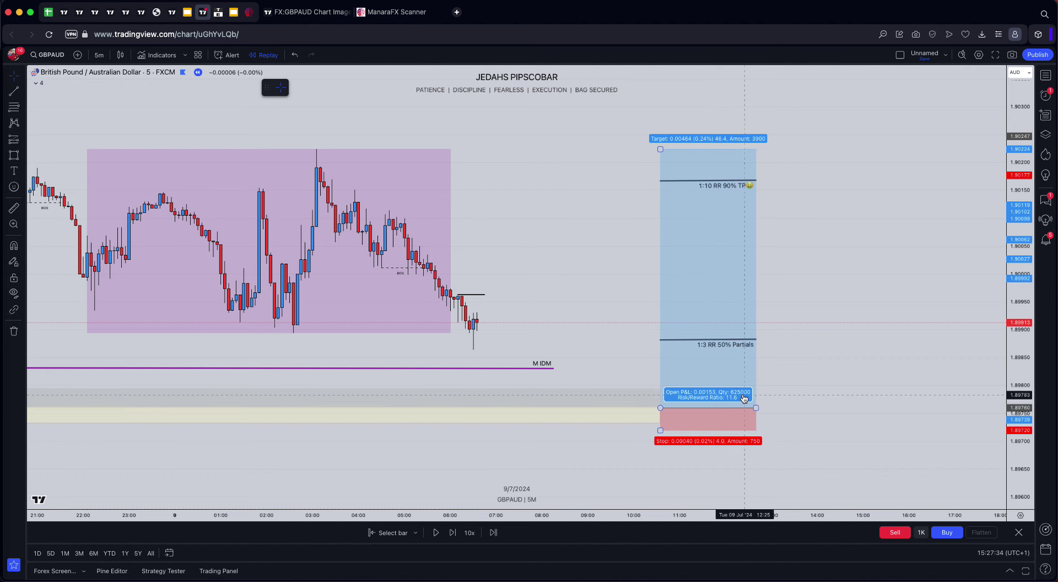
left_click_drag(664, 155, 663, 181)
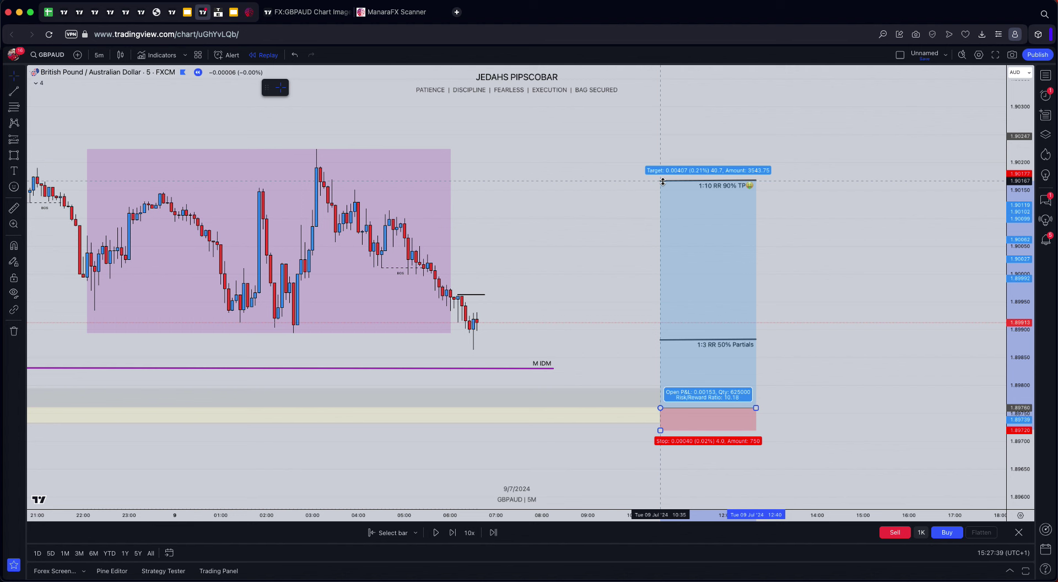
left_click_drag(662, 182, 661, 148)
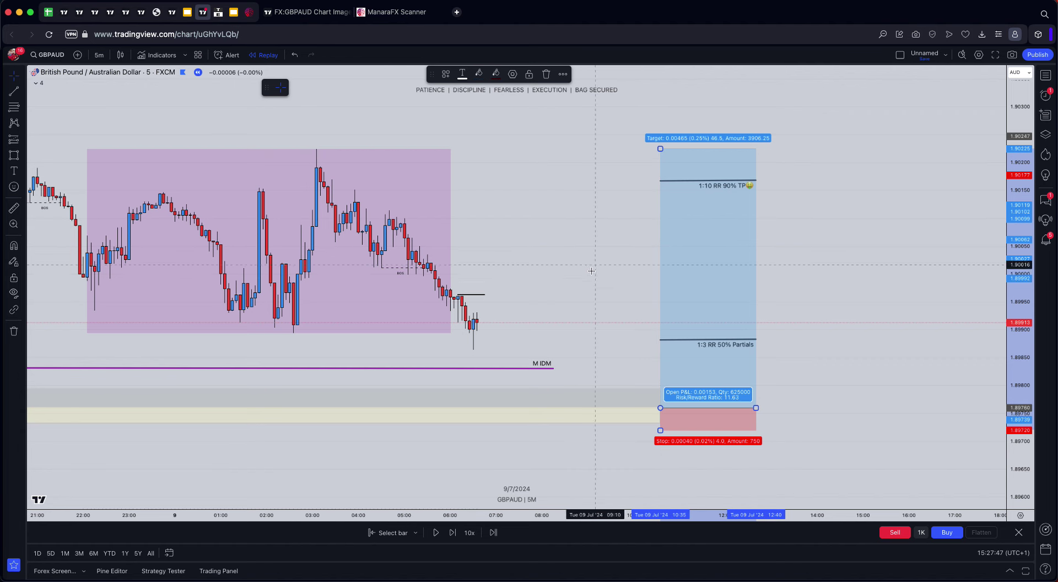
left_click_drag(586, 276, 743, 298)
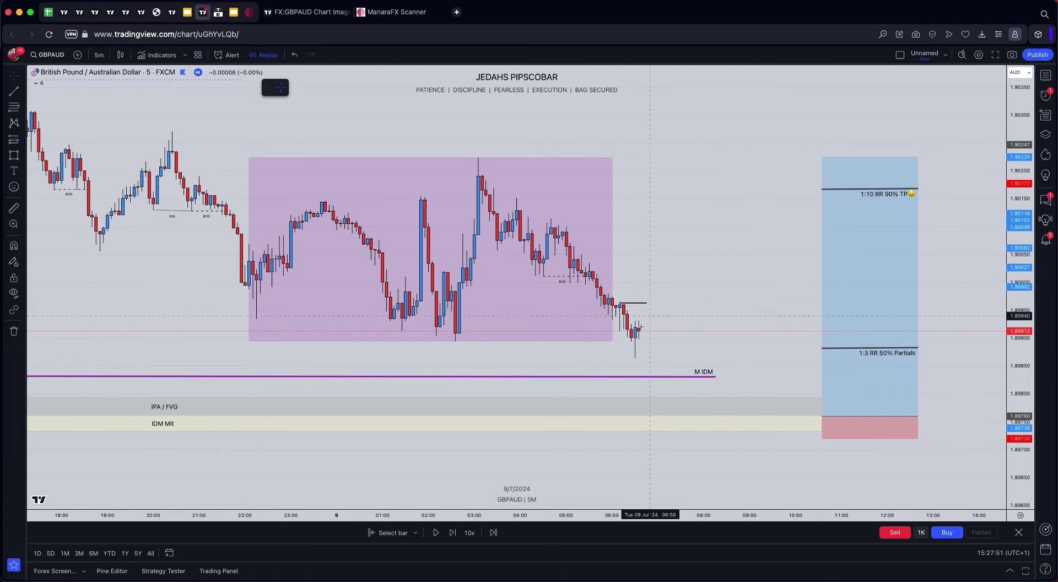
- Advance the replay two bars, nudge the short horizontal line, and delete a stray small rectangle
left_click(453, 534)
left_click(453, 533)
left_click(453, 533)
left_click(453, 533)
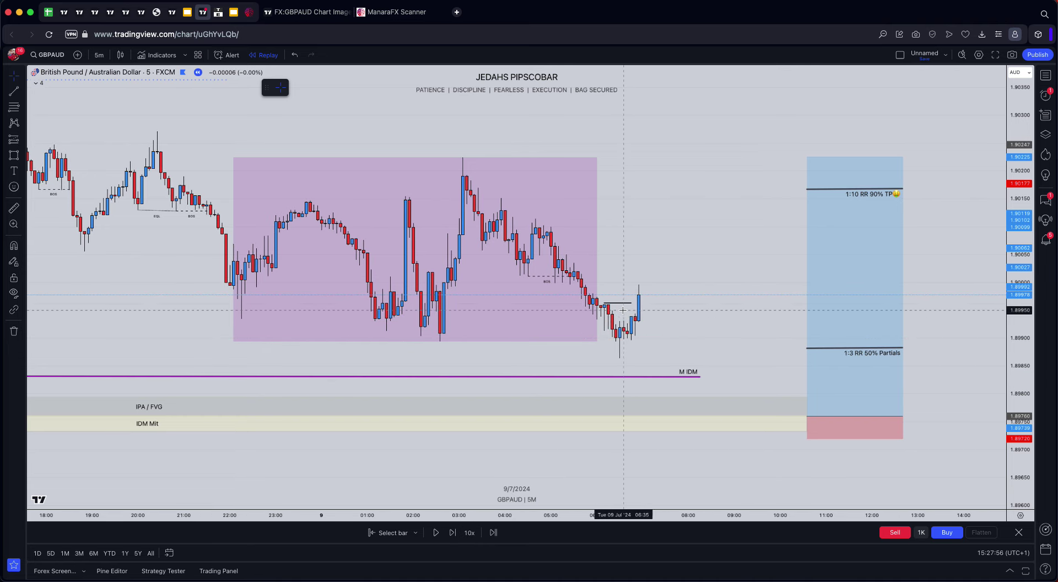
left_click_drag(625, 307, 618, 306)
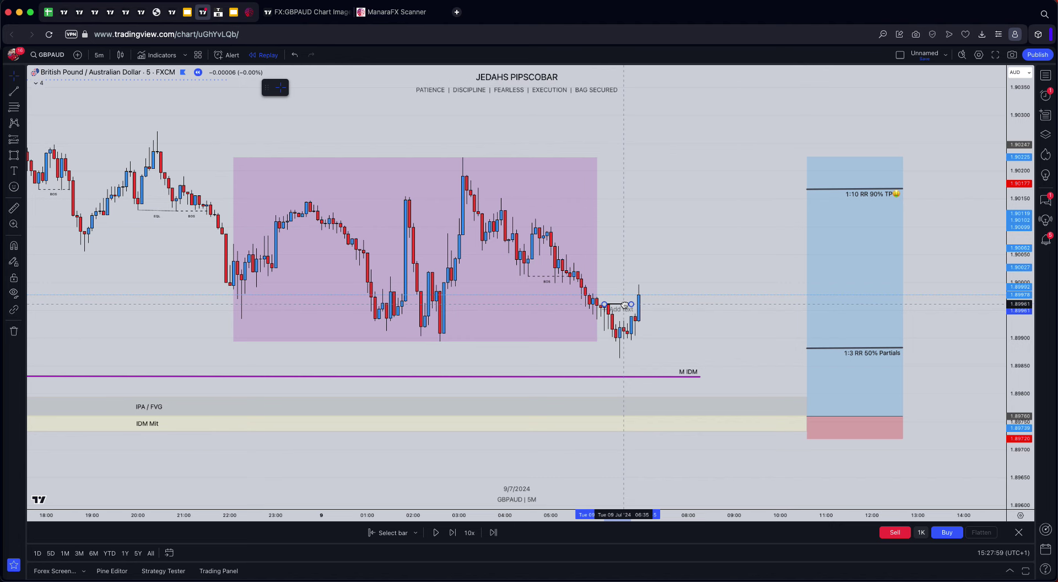
left_click(624, 305)
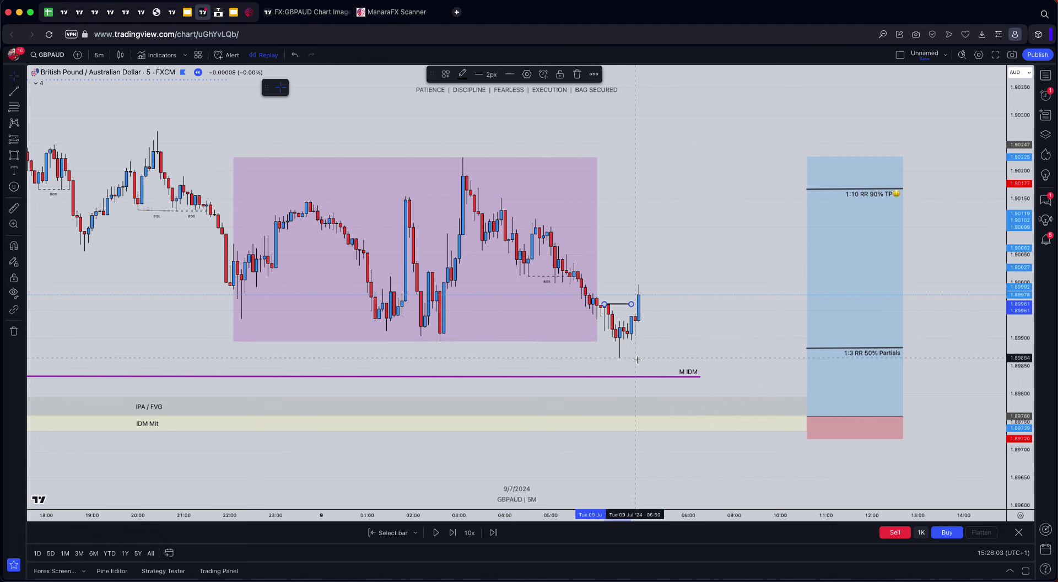
left_click(14, 155)
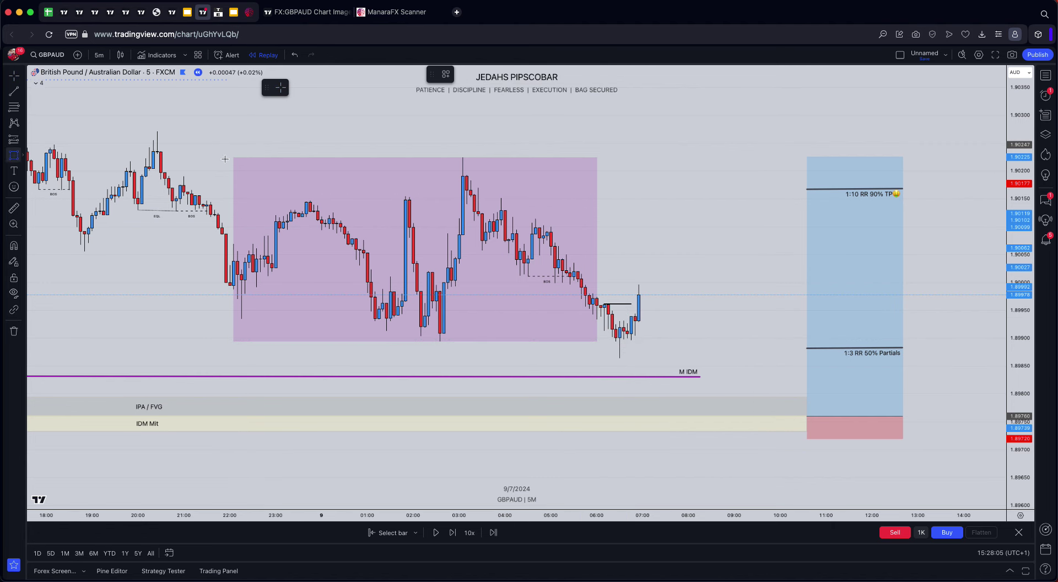
mouse_move(673, 372)
left_mouse_down()
mouse_move(670, 386)
mouse_move(661, 356)
mouse_move(646, 364)
left_mouse_up()
key("Delete")
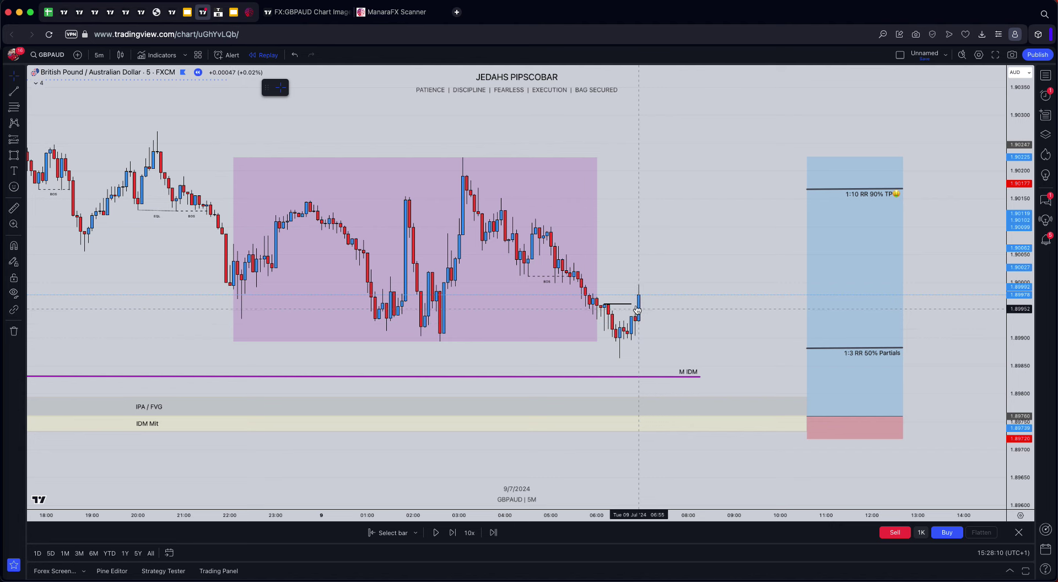
- Advance the replay six more bars
left_click(453, 533)
left_click(453, 533)
left_click(453, 533)
left_click(453, 532)
left_click(452, 533)
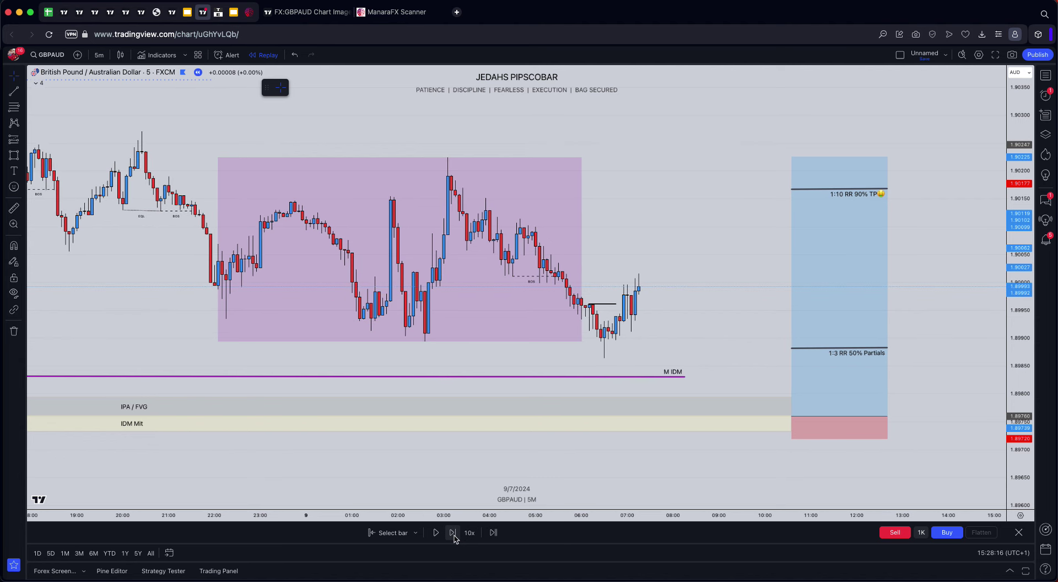
left_click(453, 533)
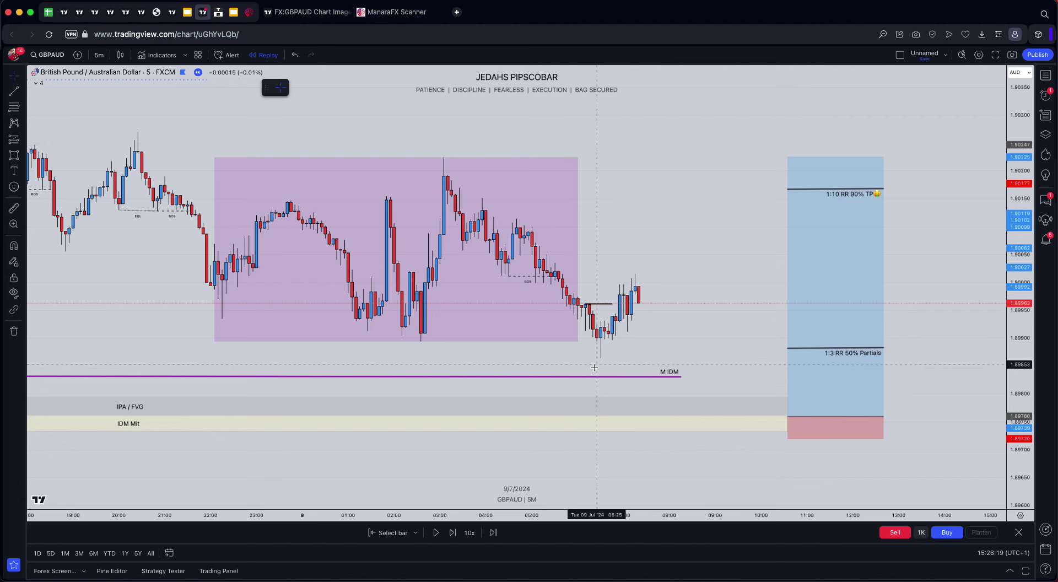
- Draw a rising trend line under the newest lows with the 'Trendline Wipe :(' template, text Bottom
key("alt+t")
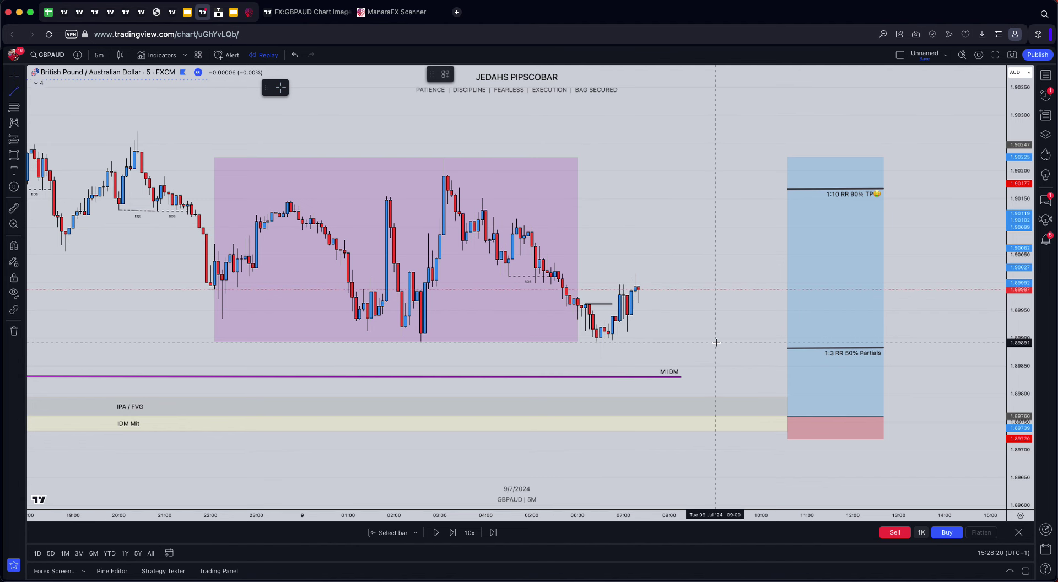
left_click(600, 360)
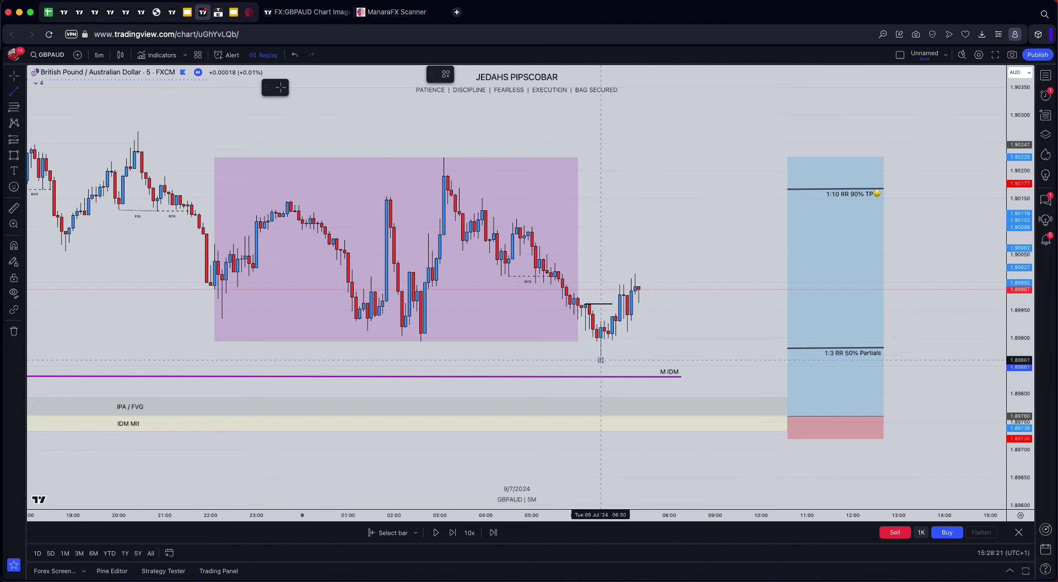
left_click(638, 319)
left_click(445, 74)
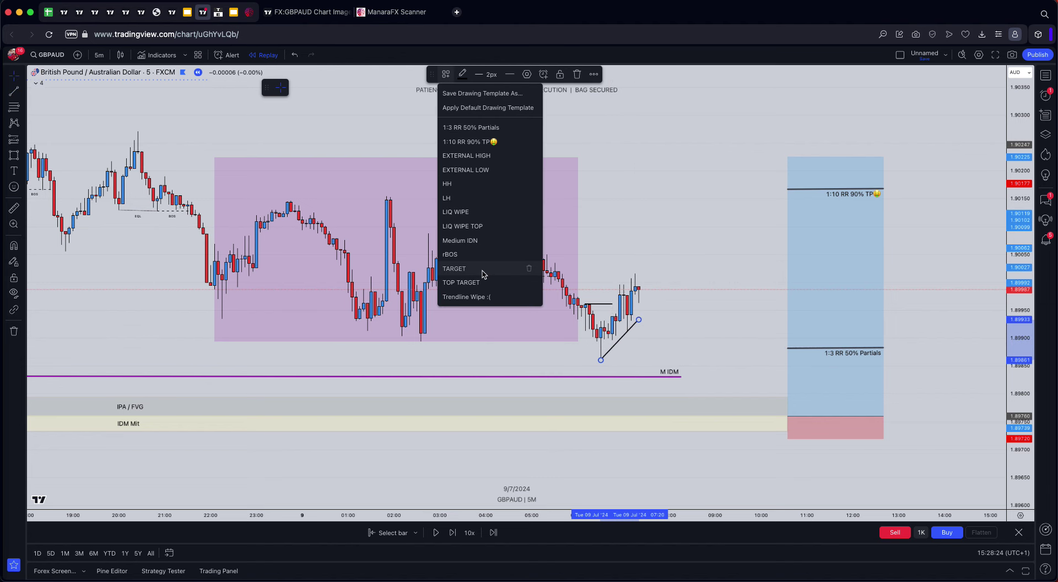
left_click(467, 297)
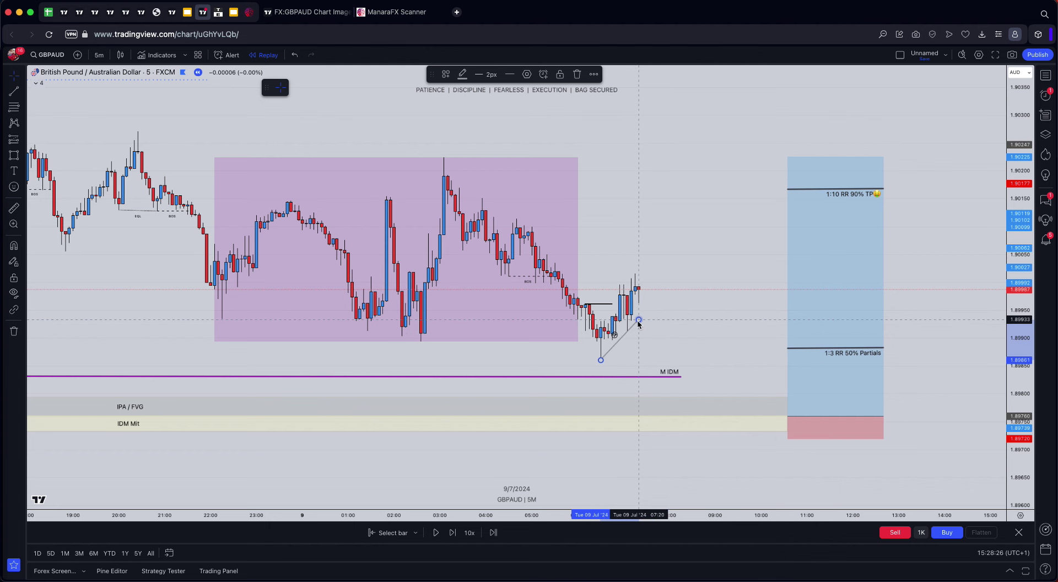
double_click(638, 323)
left_click(537, 358)
left_click(537, 402)
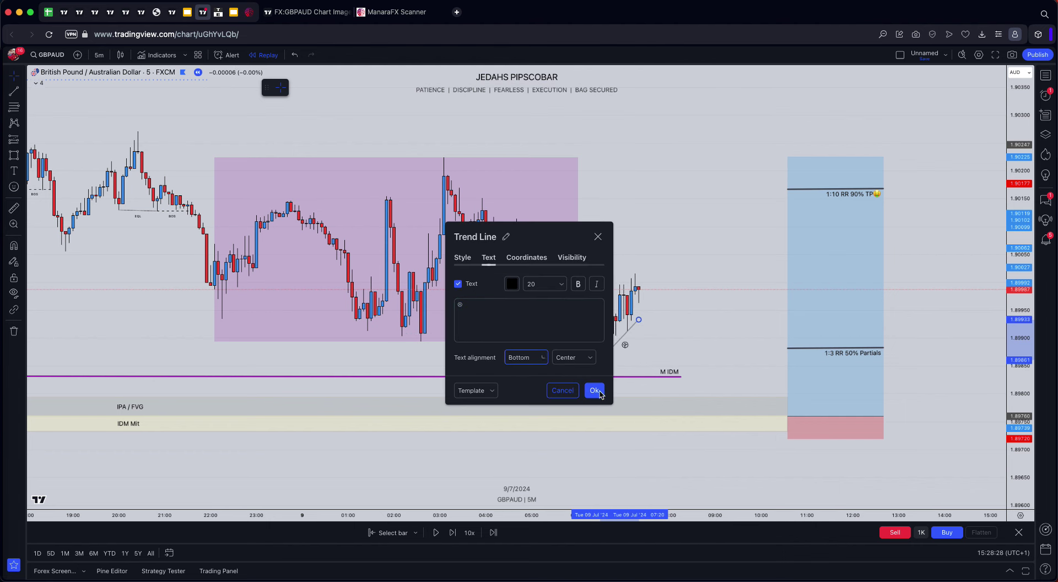
left_click(594, 390)
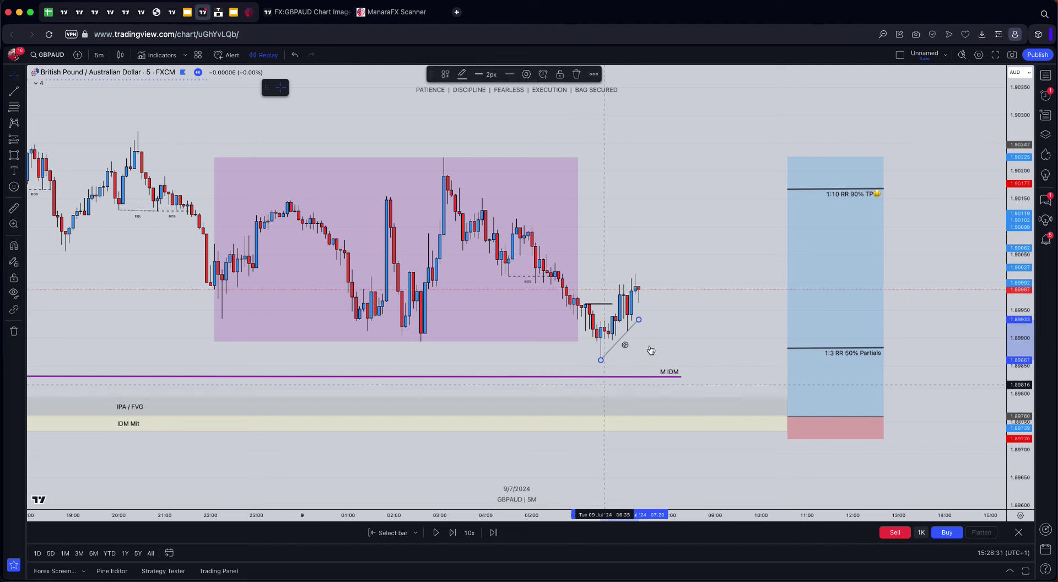
left_click(664, 320)
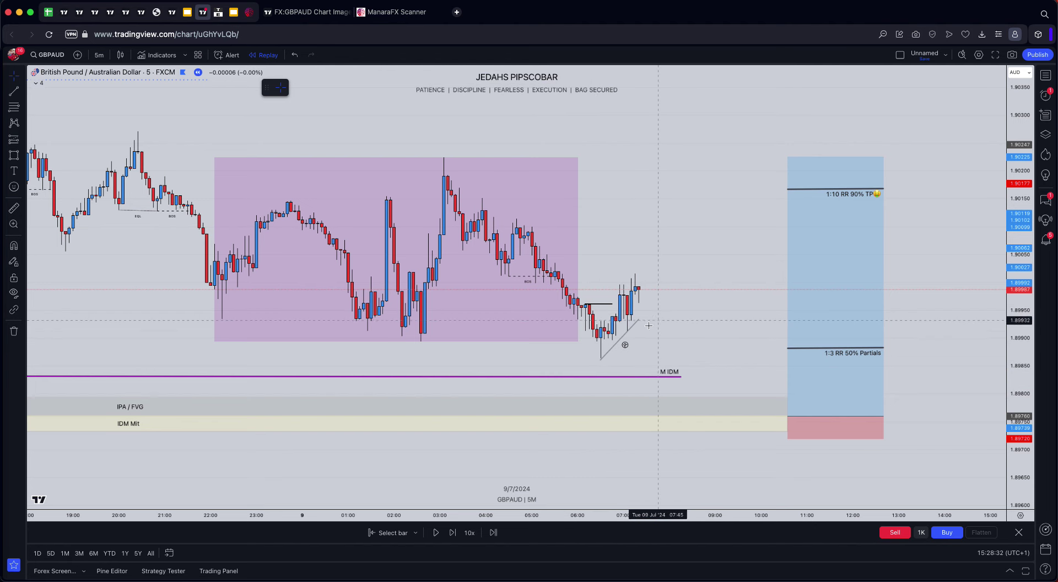
- Advance the replay nine bars as price dips to the purple M IDM line near 08:00
left_click(452, 533)
left_click(453, 532)
left_click(453, 532)
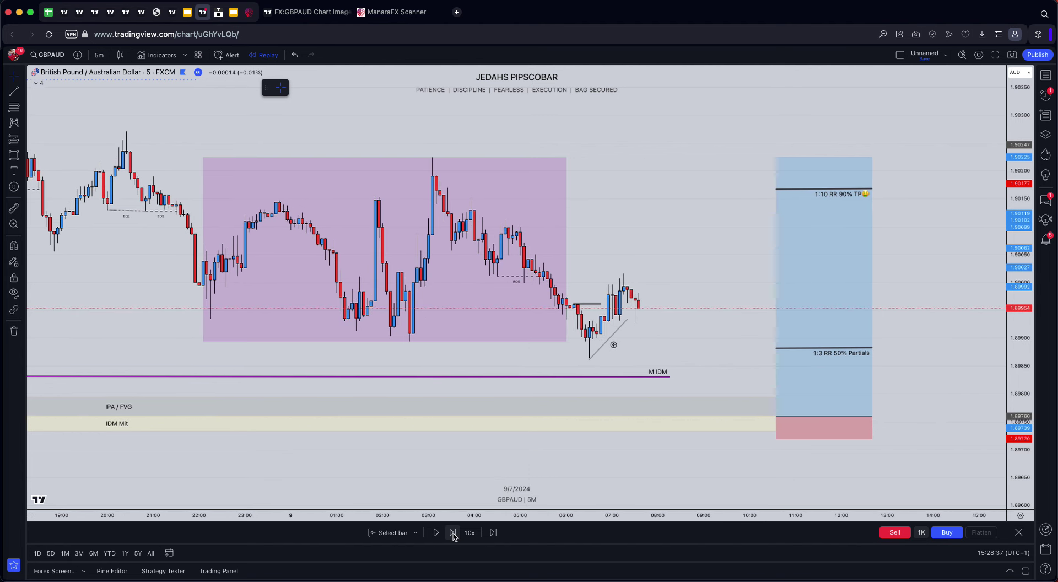
left_click(453, 532)
left_click(453, 532)
left_click(453, 533)
left_click(453, 533)
left_click(453, 532)
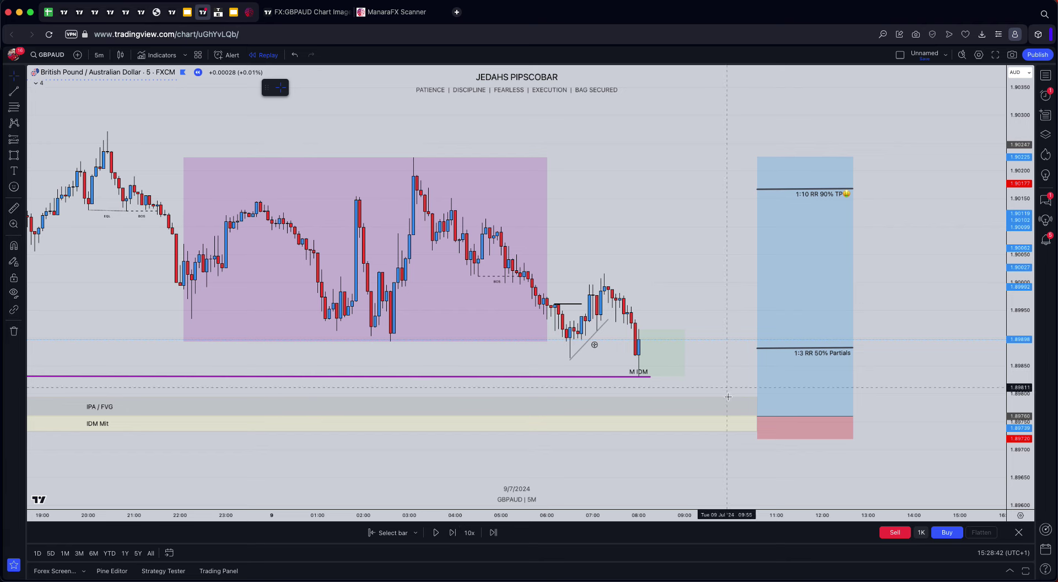
scroll(590, 426, "down", 1)
key("shift+Right")
scroll(590, 426, "left", 10)
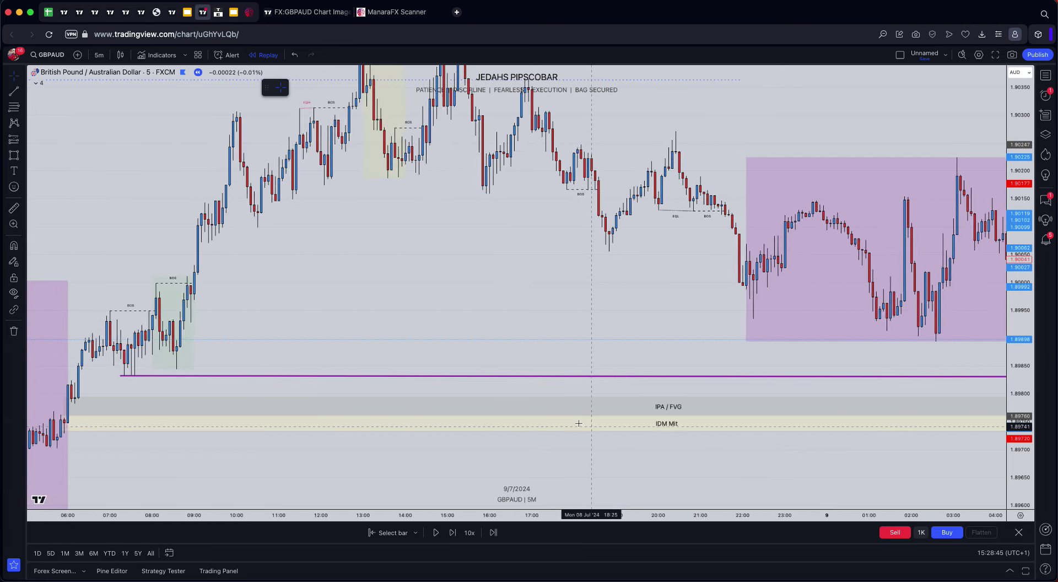
scroll(772, 368, "right", 7)
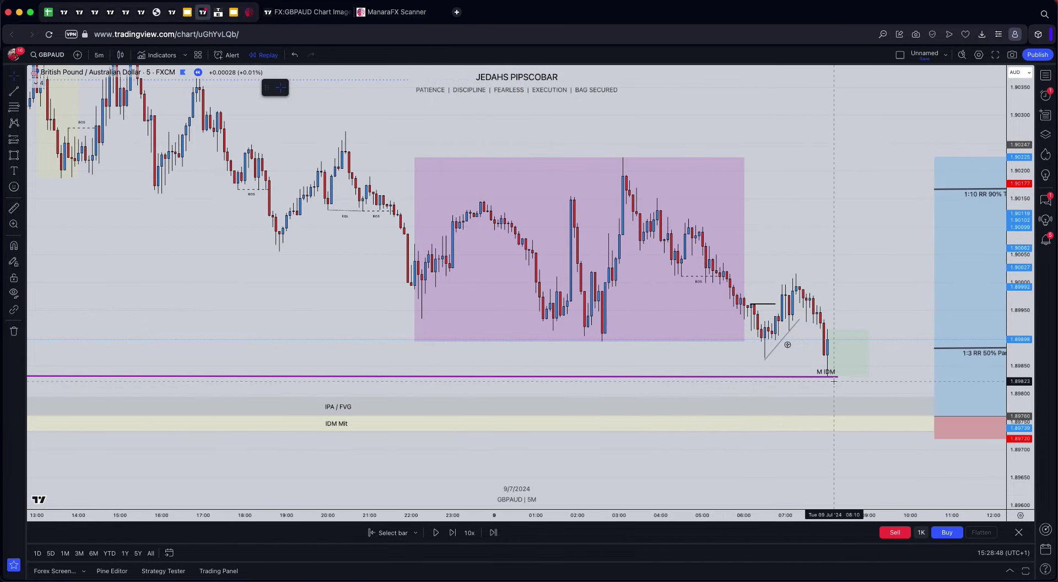
- Step three more bars and zoom out to see the bounce toward 1.8994
left_click(452, 533)
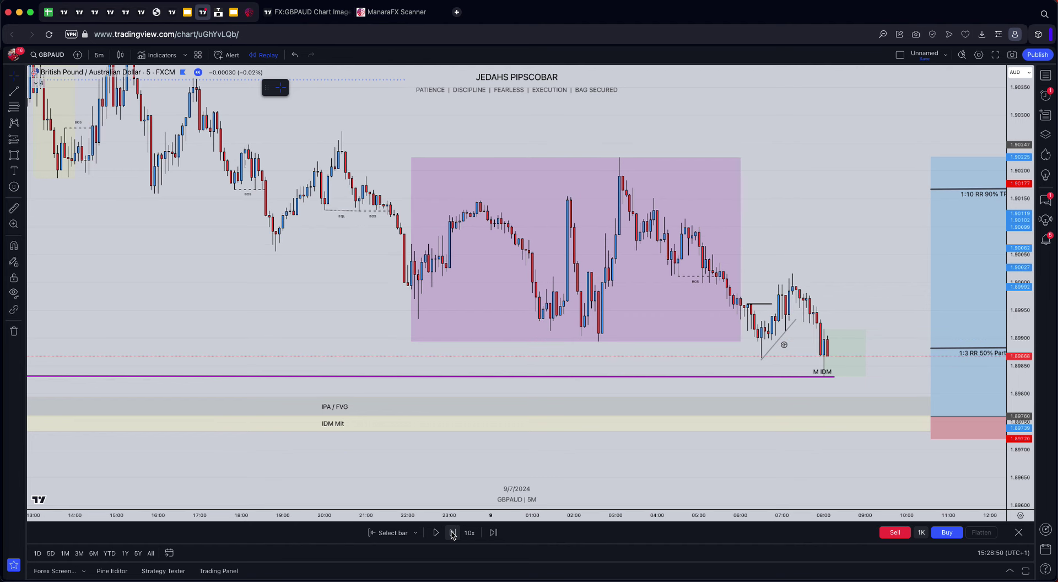
left_click(452, 533)
left_click(452, 533)
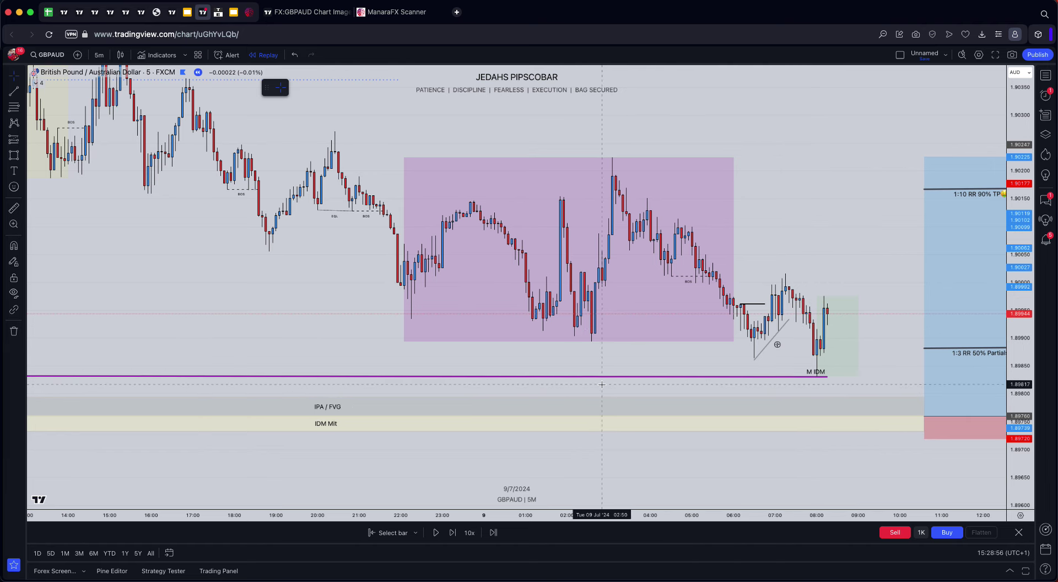
scroll(601, 383, "down", 2)
scroll(602, 384, "down", 1)
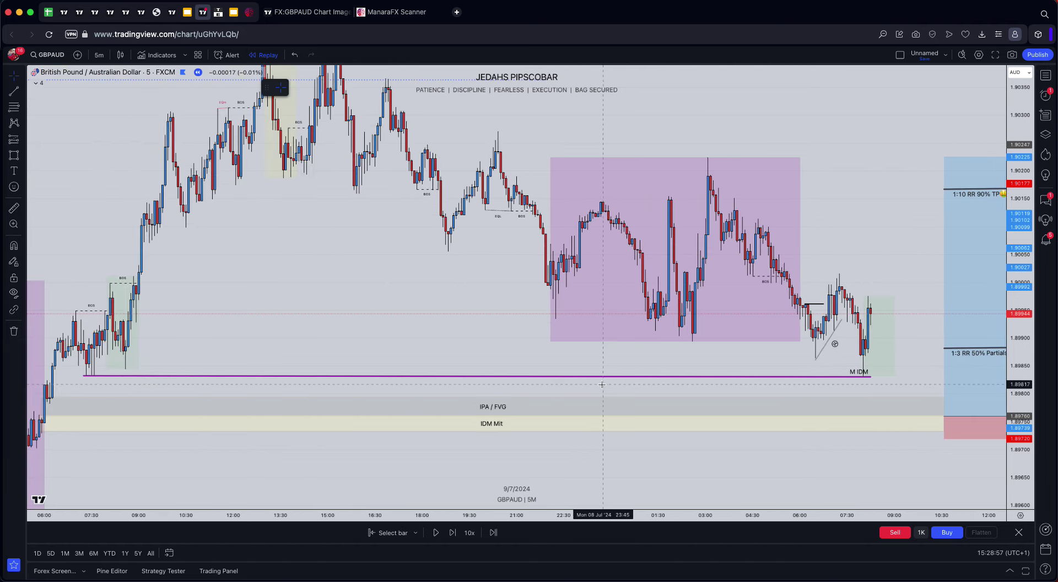
- Apply the rBOS template to the purple M IDM line, then briefly check the US30 chart idea
left_click(702, 378)
left_click(446, 74)
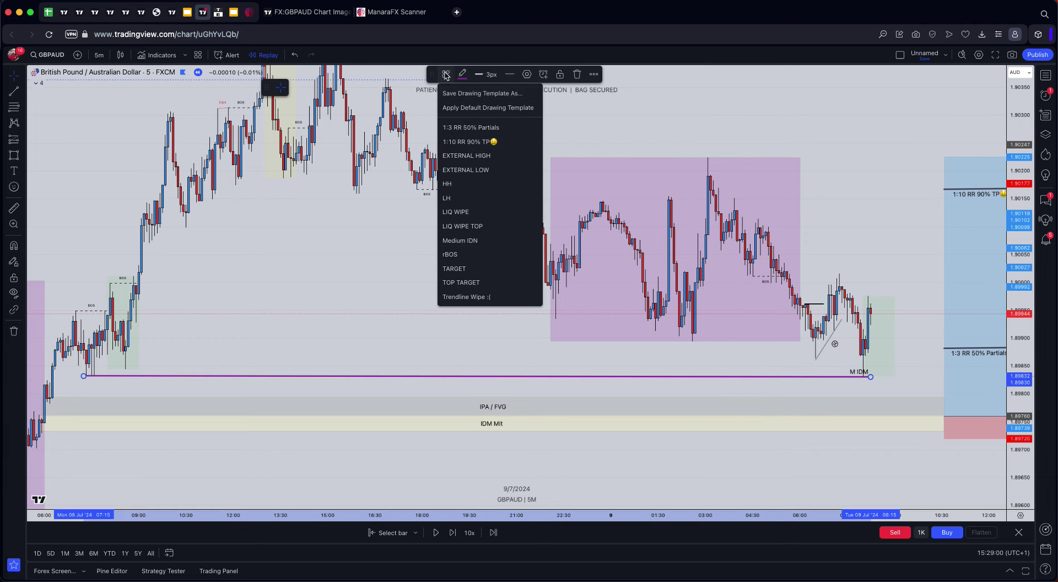
left_click(450, 254)
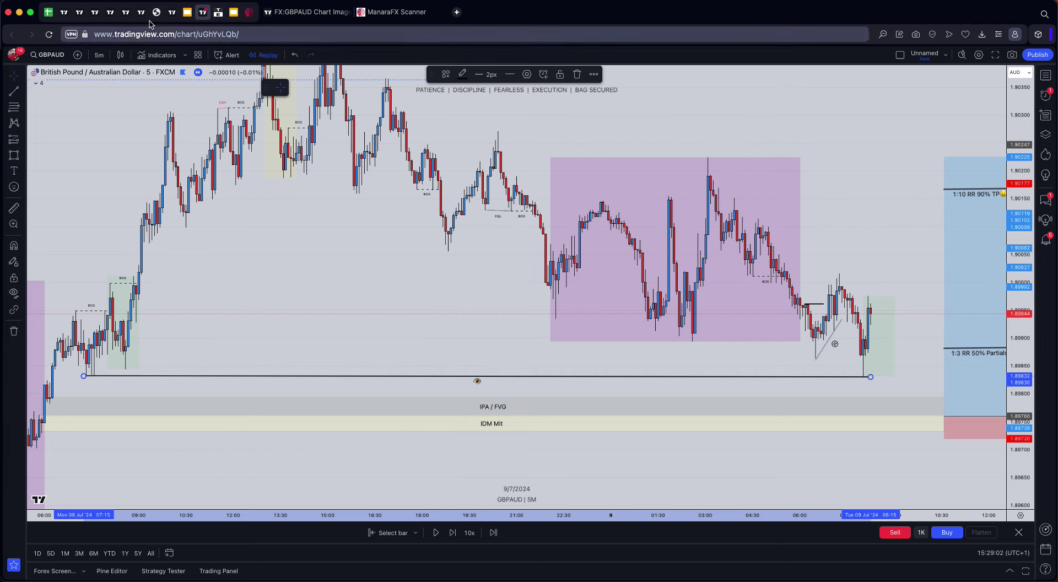
left_click(125, 12)
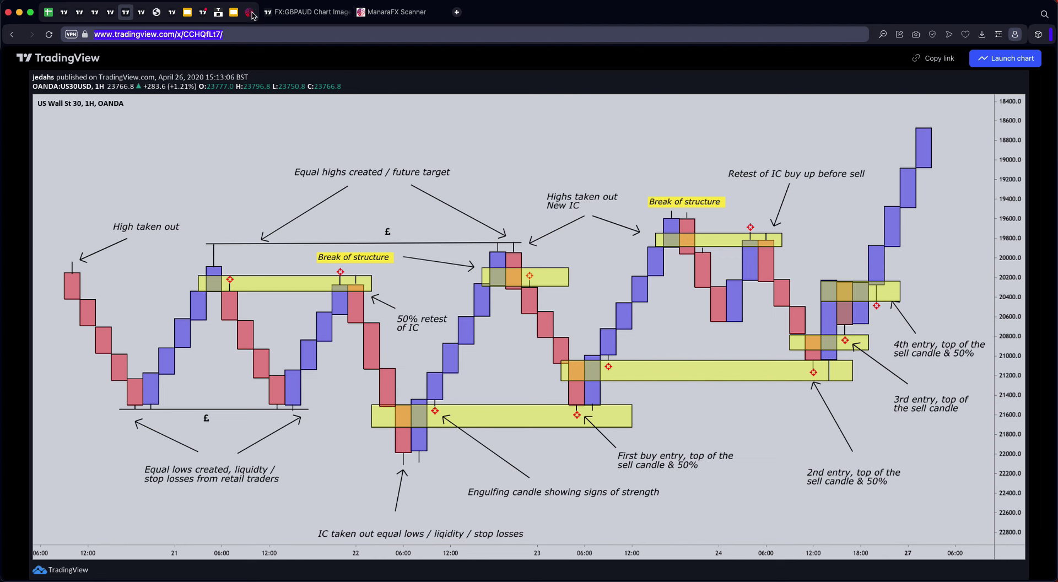
left_click(208, 13)
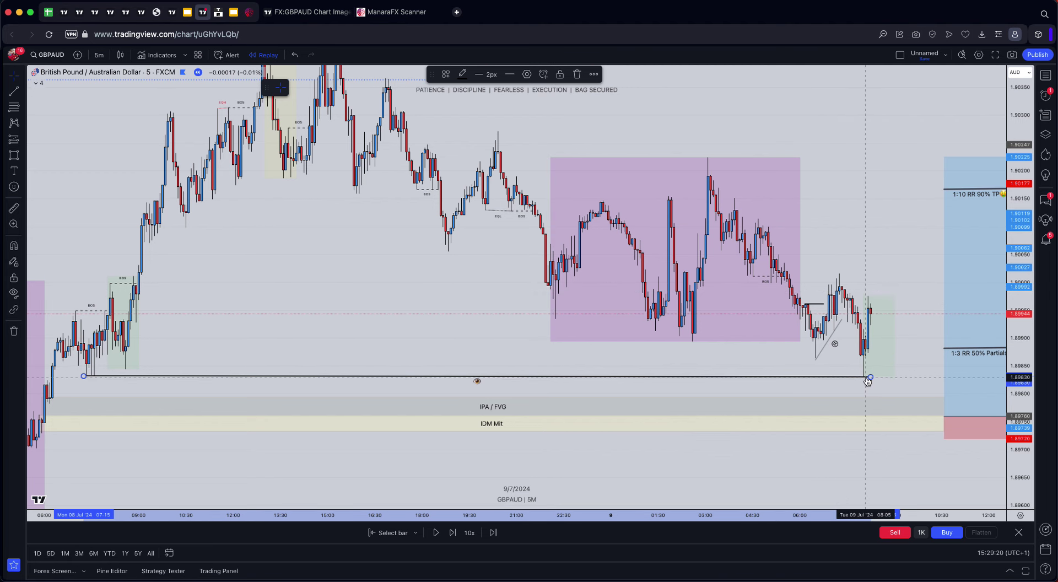
- Advance the replay six bars and recentre the chart on the latest candles
left_click(452, 532)
left_click(451, 533)
left_click(452, 533)
left_click(452, 533)
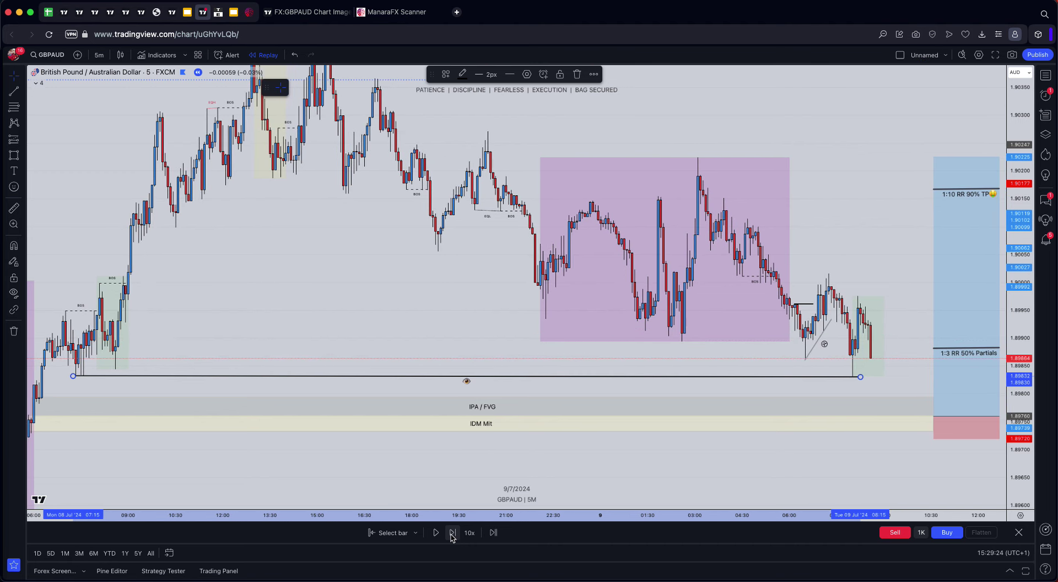
left_click(452, 533)
left_click(452, 533)
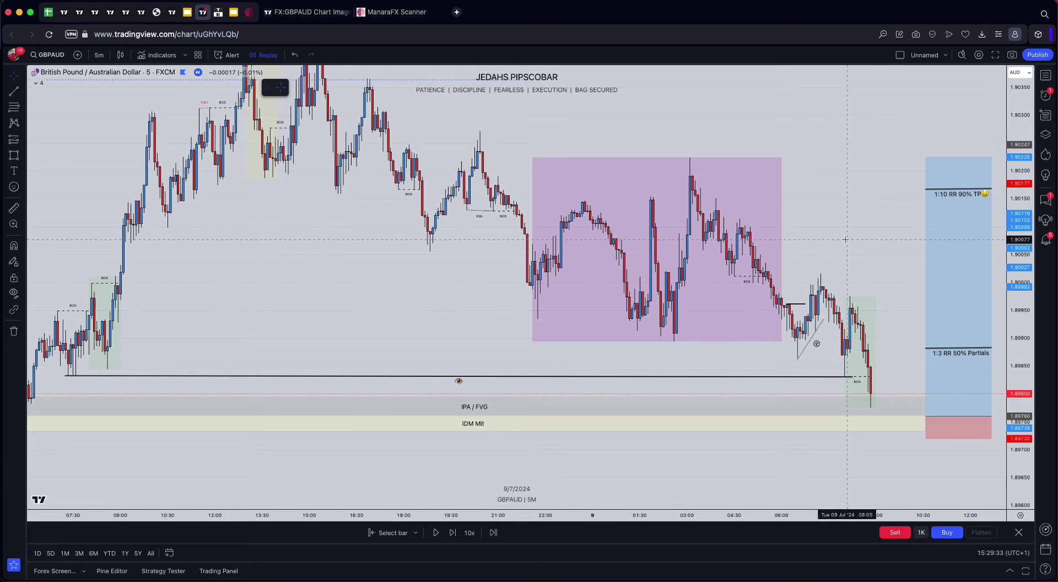
left_click_drag(856, 241, 887, 238)
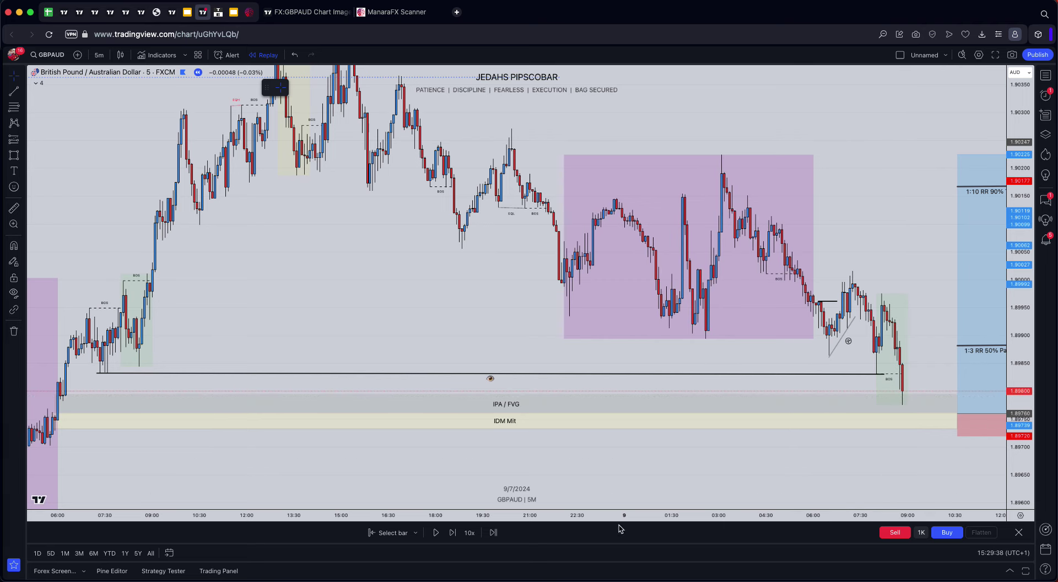
- Advance three more bars as price wicks into the IDM Mit zone near 1.8976 and bounces
left_click(454, 534)
left_click(454, 533)
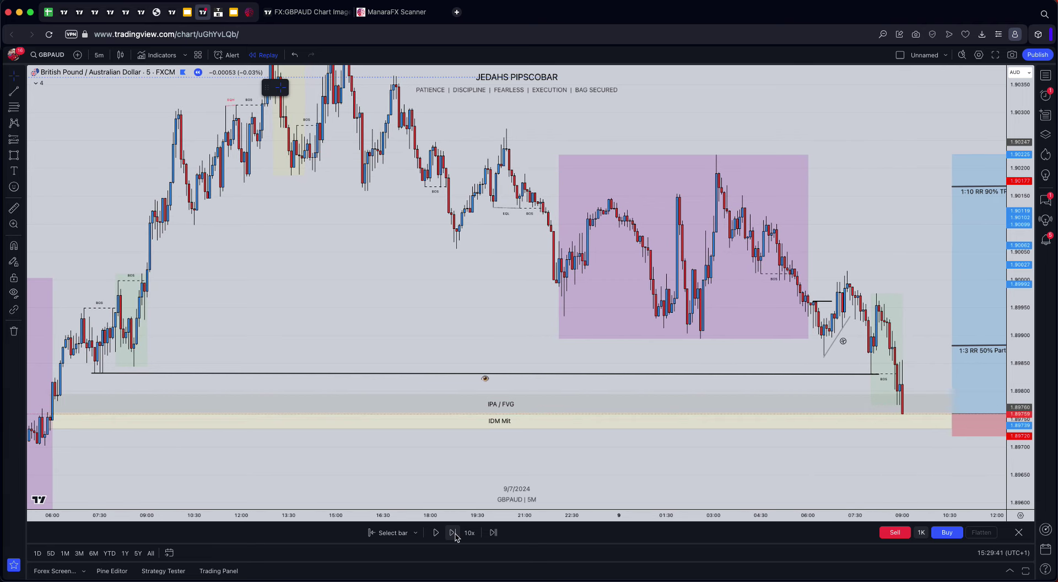
left_click(454, 534)
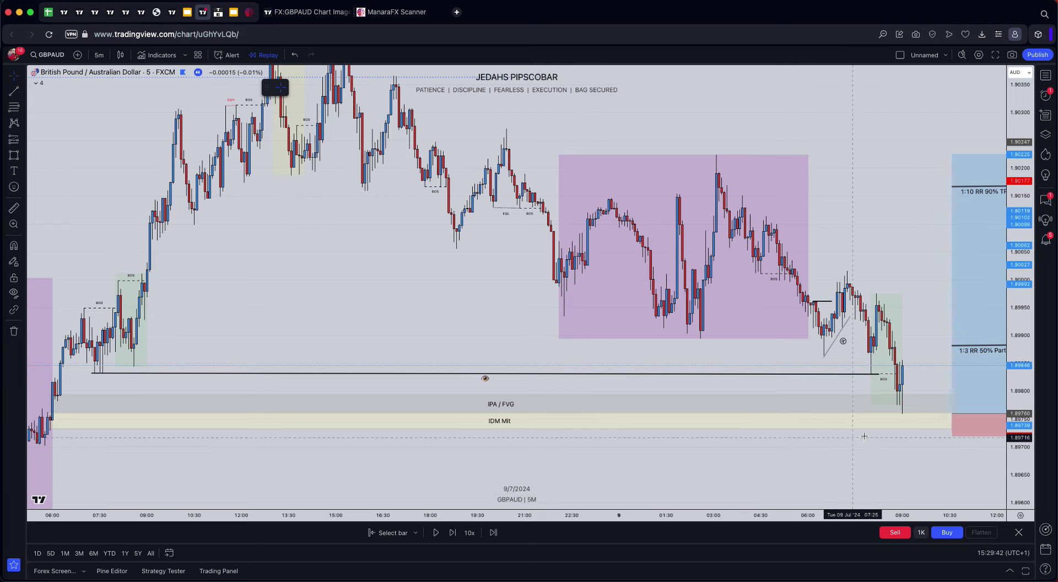
scroll(962, 427, "right", 5)
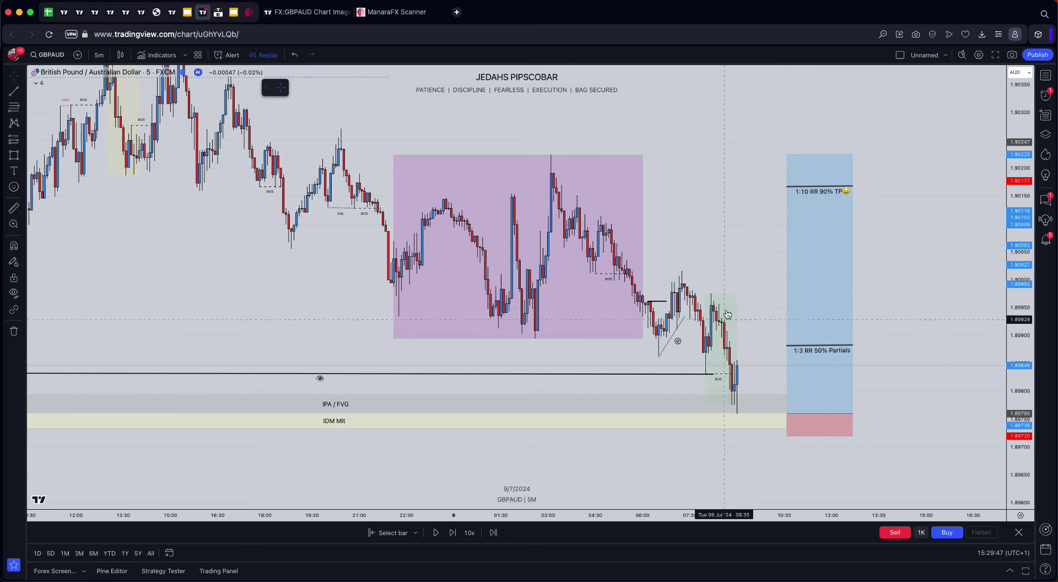
scroll(783, 282, "left", 2)
scroll(783, 282, "left", 8)
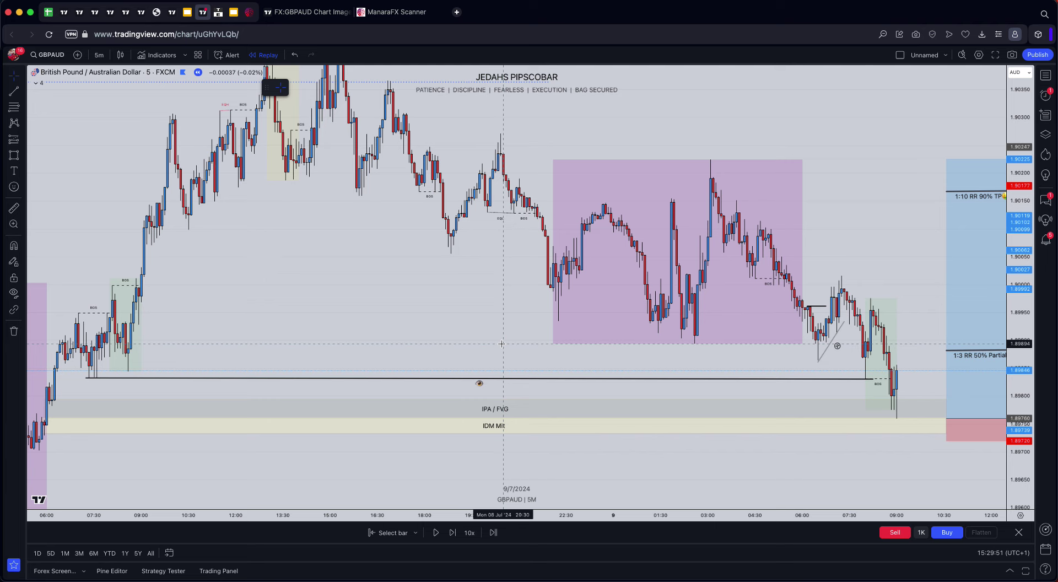
scroll(441, 380, "left", 3)
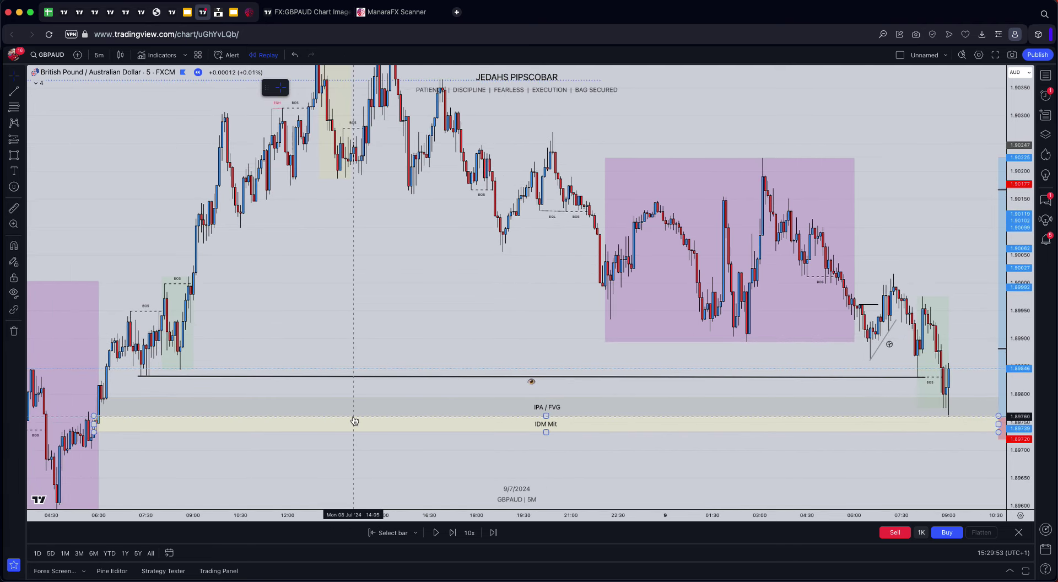
left_click(331, 13)
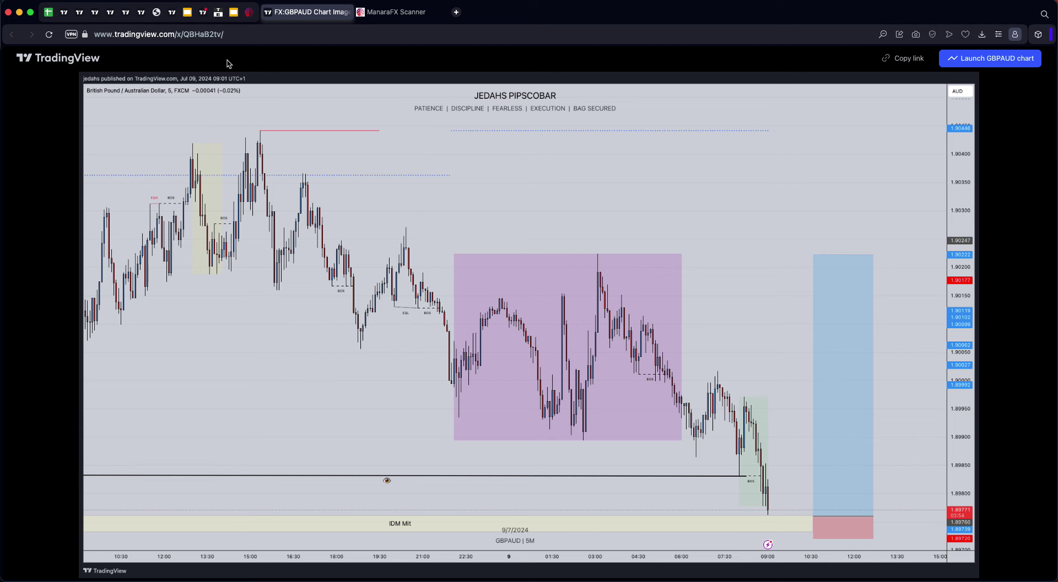
left_click(203, 13)
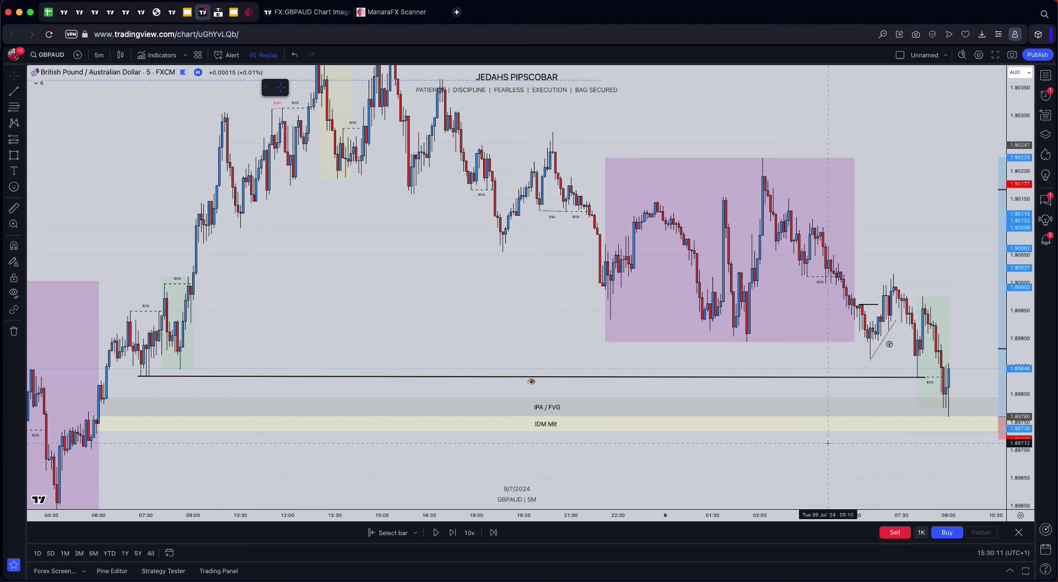
- Step the replay ten bars as price rallies past the 1:3 RR partials line, then select the long position
scroll(822, 458, "right", 5)
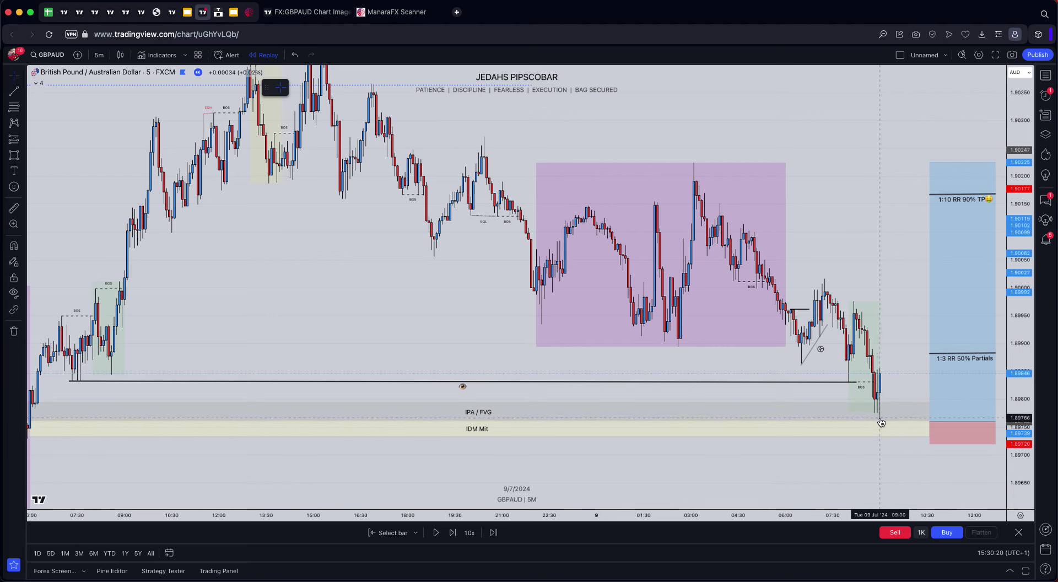
left_click(453, 532)
left_click(453, 532)
left_click(453, 532)
left_click(453, 532)
left_click(453, 532)
left_click(453, 532)
left_click(452, 533)
left_click(453, 532)
left_click(453, 533)
left_click(452, 532)
left_click(452, 533)
left_click(453, 533)
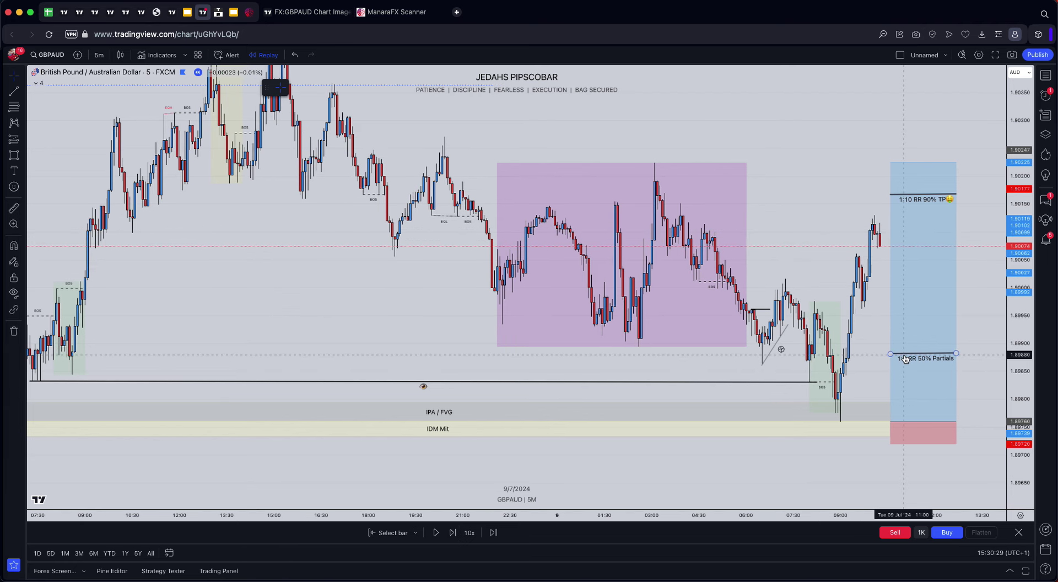
left_click(906, 421)
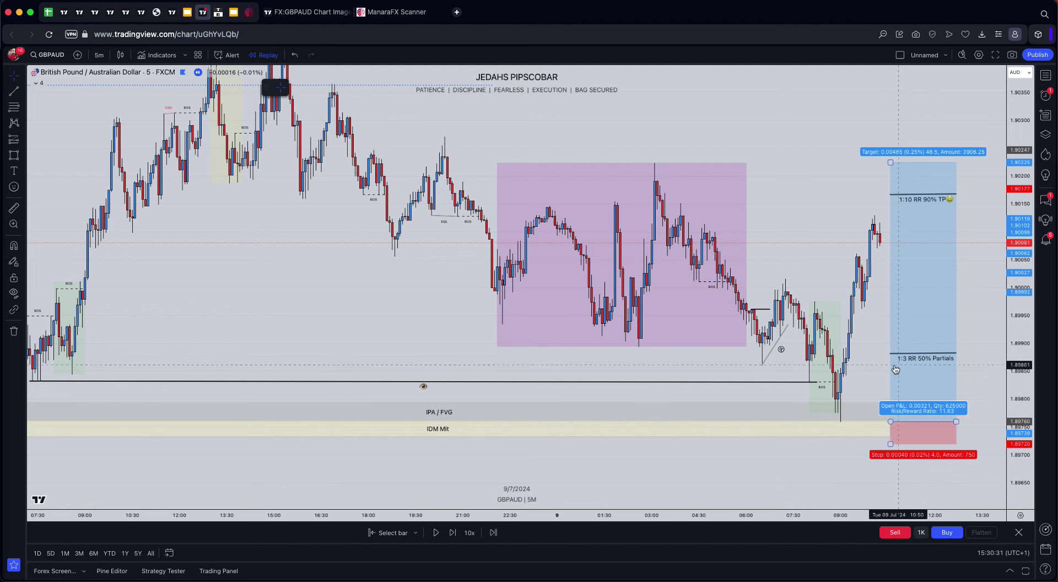
- Advance the replay about 28 bars as price climbs toward the 1:10 RR target
left_click(451, 533)
left_click(452, 533)
left_click(451, 533)
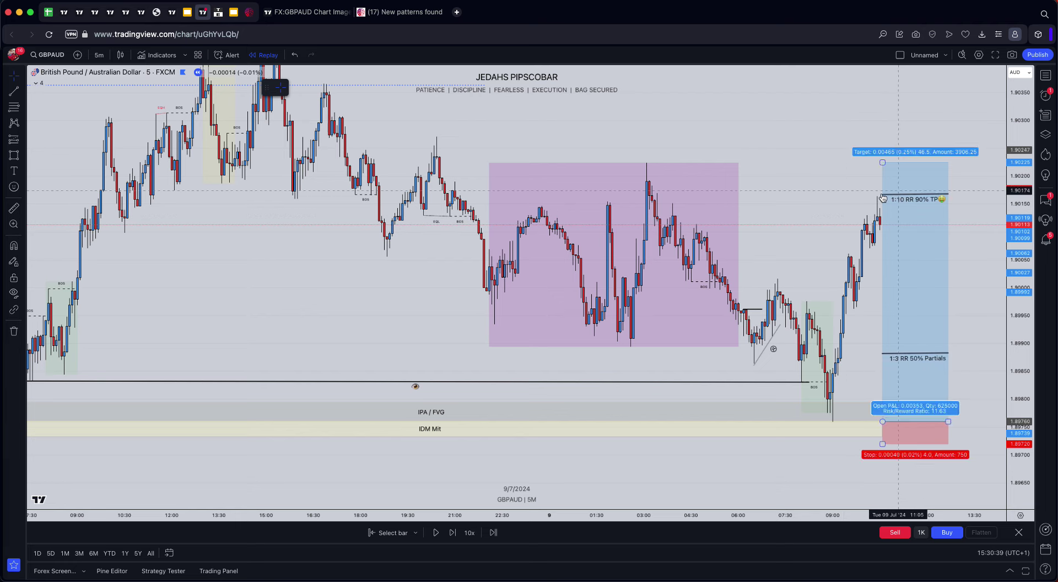
left_click(453, 533)
left_click(454, 533)
left_click(453, 532)
left_click(454, 533)
left_click(453, 532)
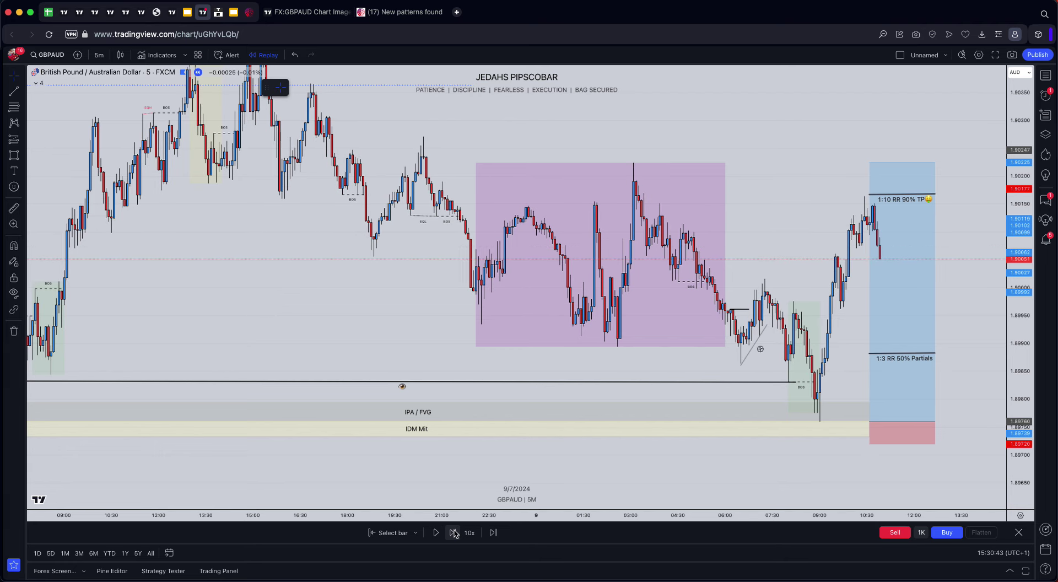
left_click(453, 532)
left_click(453, 532)
left_click(453, 533)
left_click(453, 533)
left_click(453, 533)
left_click(453, 533)
left_click(453, 533)
left_click(454, 533)
left_click(454, 532)
left_click(453, 533)
left_click(454, 533)
left_click(453, 533)
left_click(454, 532)
left_click(453, 533)
left_click(454, 533)
left_click(453, 533)
left_click(454, 533)
left_click(453, 532)
left_click(454, 532)
left_click(454, 533)
left_click(453, 532)
left_click(453, 532)
left_click(453, 533)
left_click(453, 533)
left_click(454, 533)
left_click(453, 532)
left_click(453, 533)
left_click(453, 532)
left_click(453, 533)
left_click(453, 533)
left_click(454, 532)
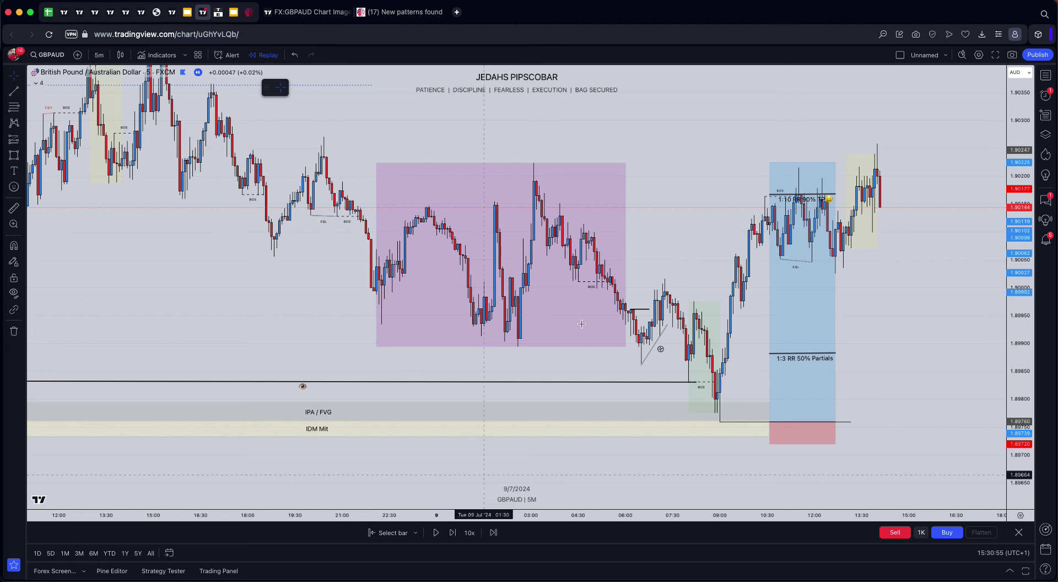
- Check the long position's open profit, then start continuous replay playback
left_click(811, 192)
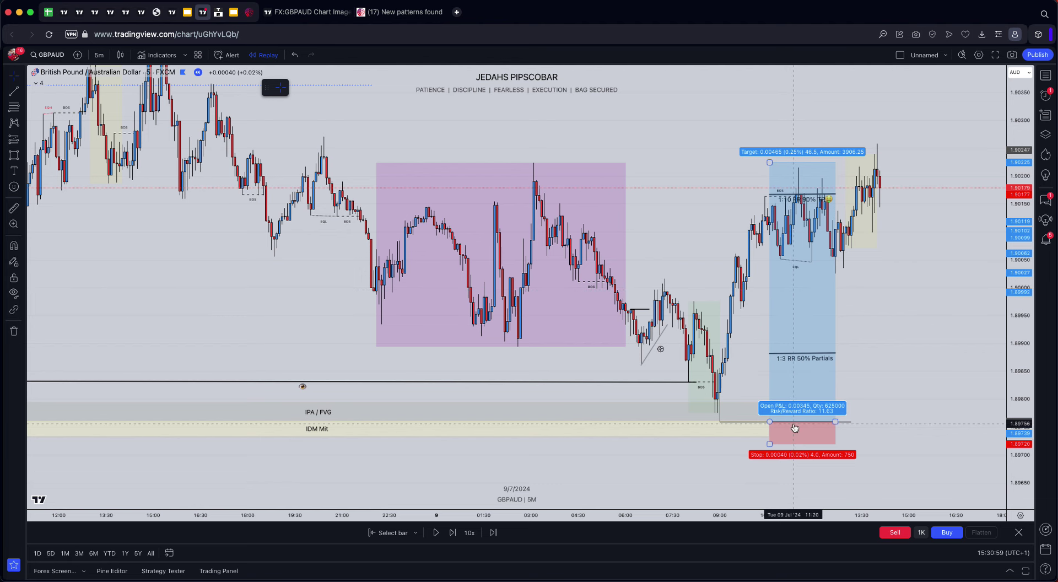
left_click(752, 165)
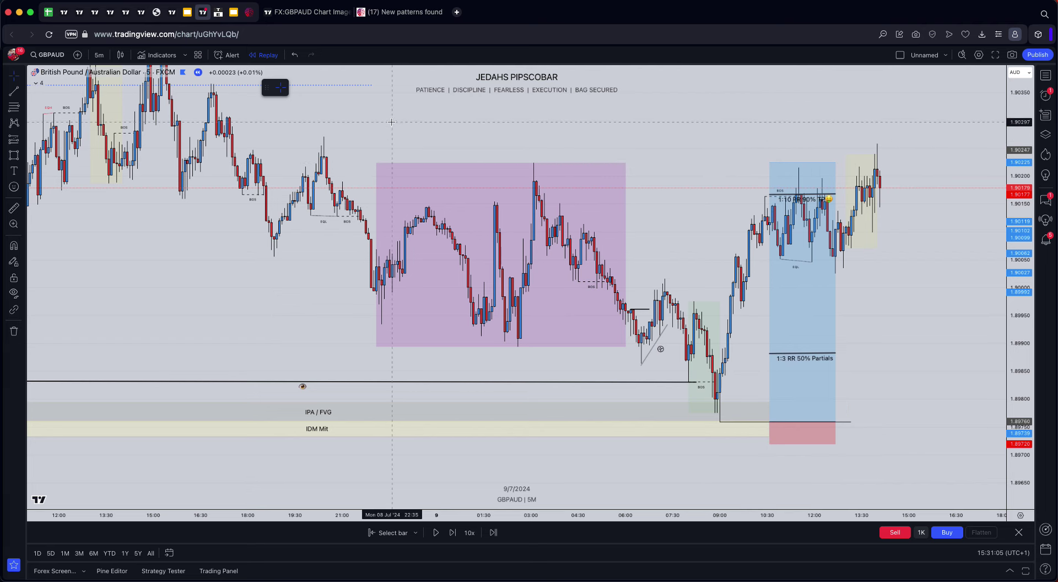
scroll(391, 122, "left", 2)
scroll(523, 142, "right", 5)
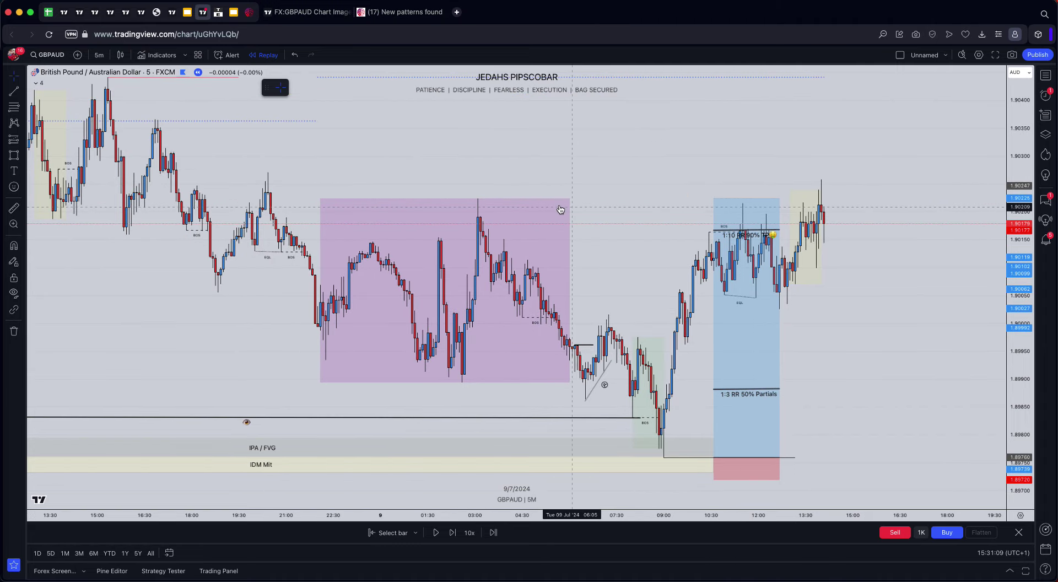
left_click(436, 532)
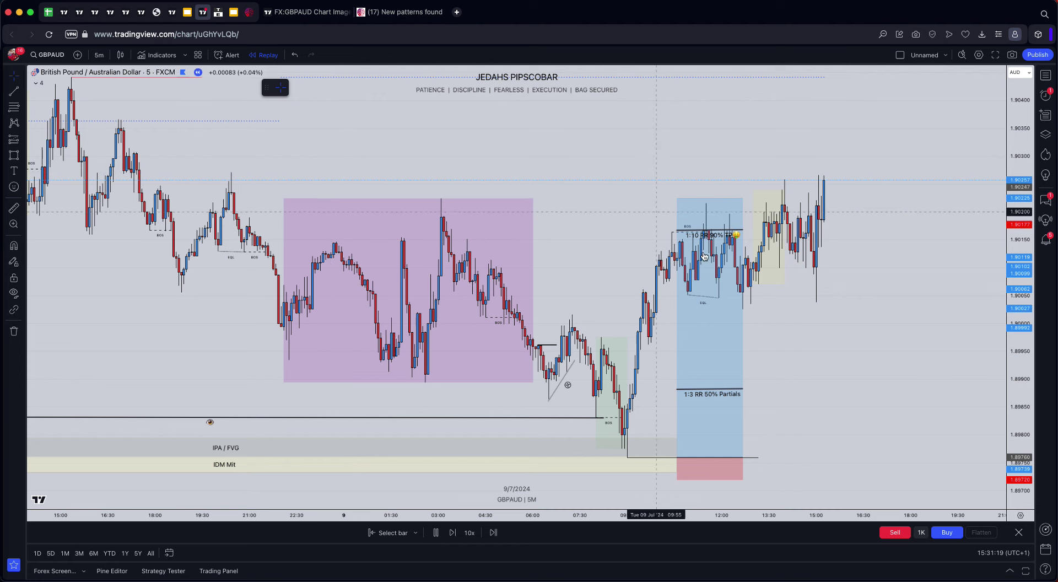
mouse_move(876, 580)
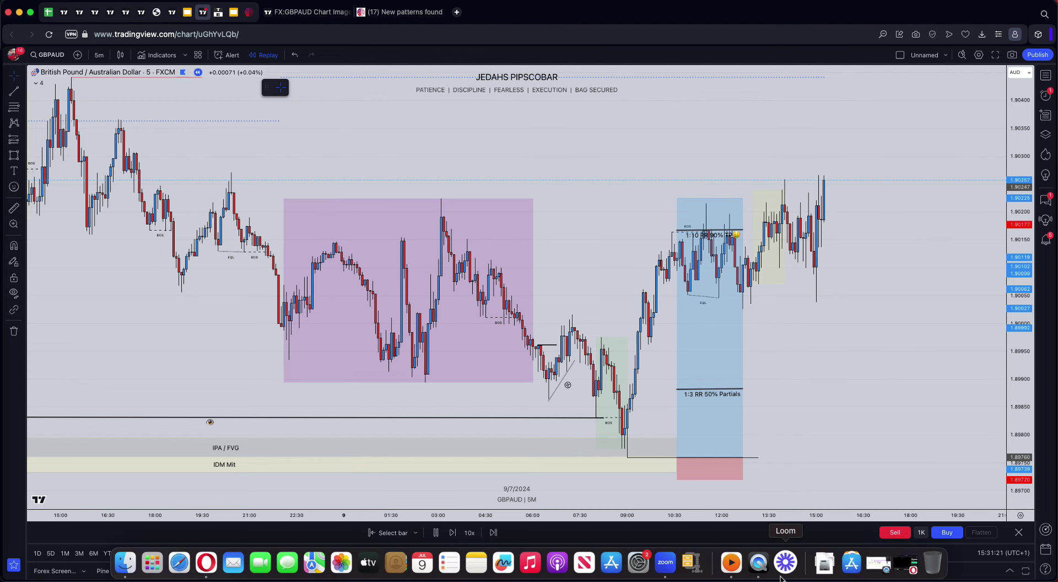